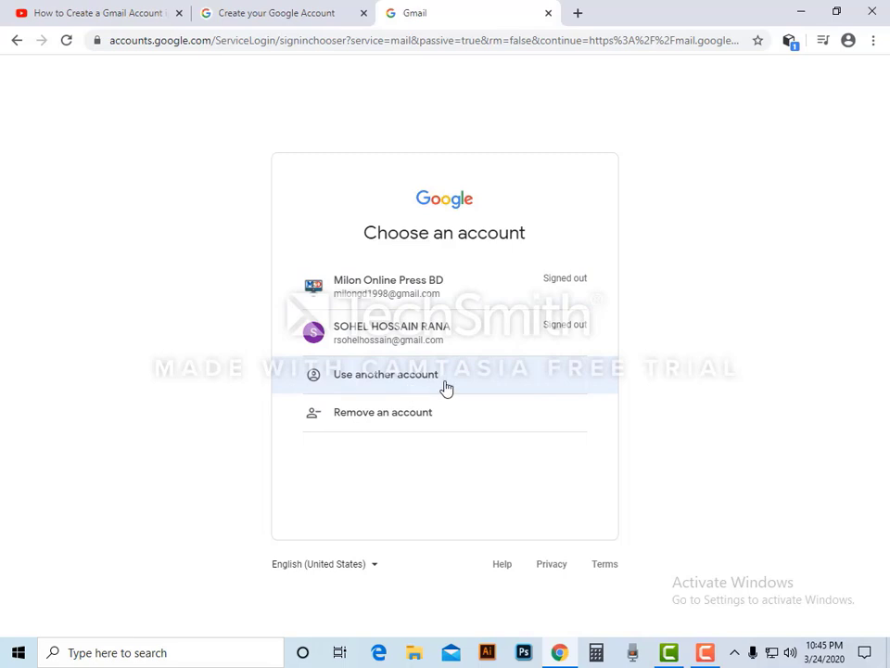
# - Switch to another account and choose Create account for personal use
pyautogui.click(449, 388)
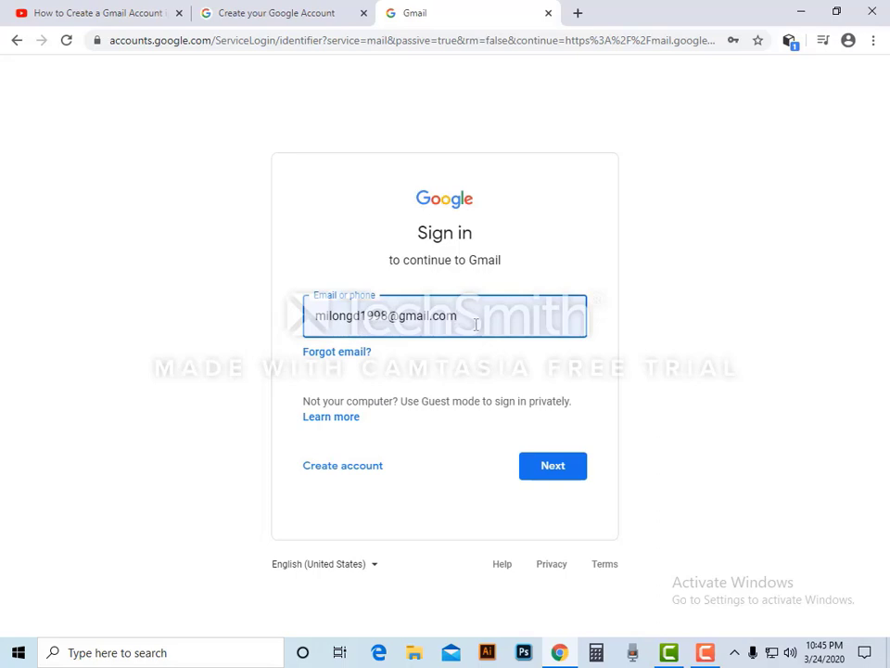
pyautogui.click(352, 477)
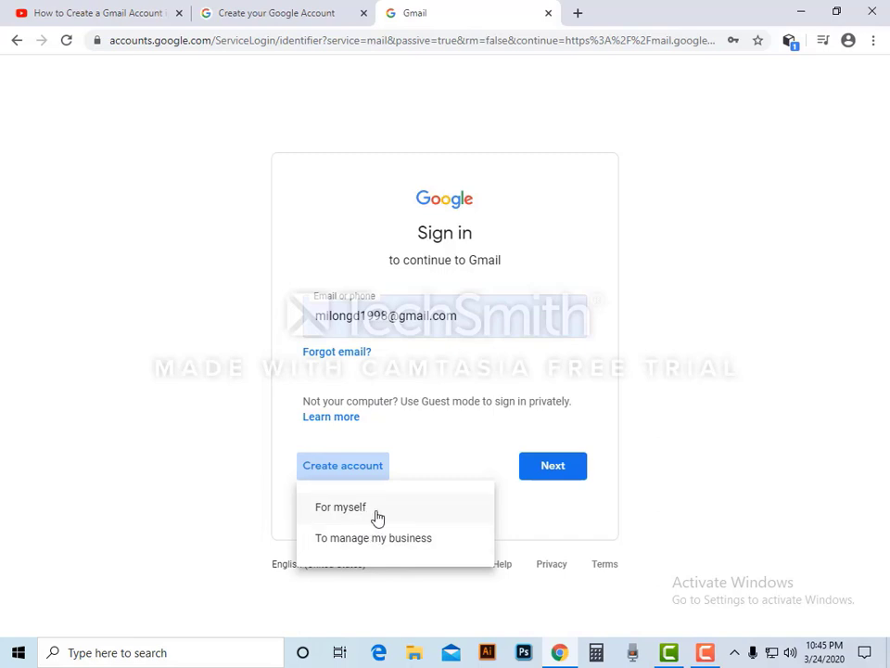
pyautogui.click(377, 517)
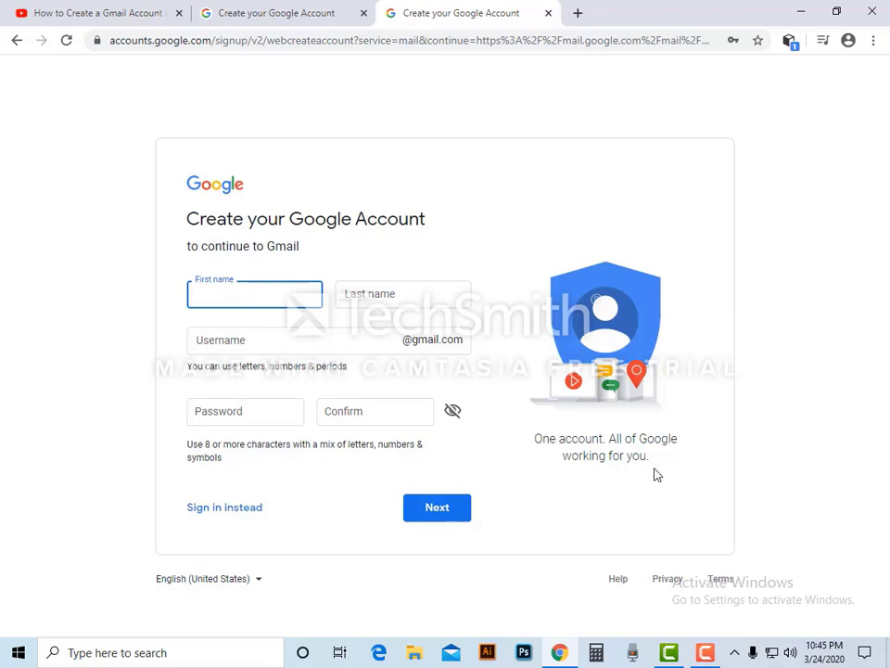
pyautogui.click(805, 23)
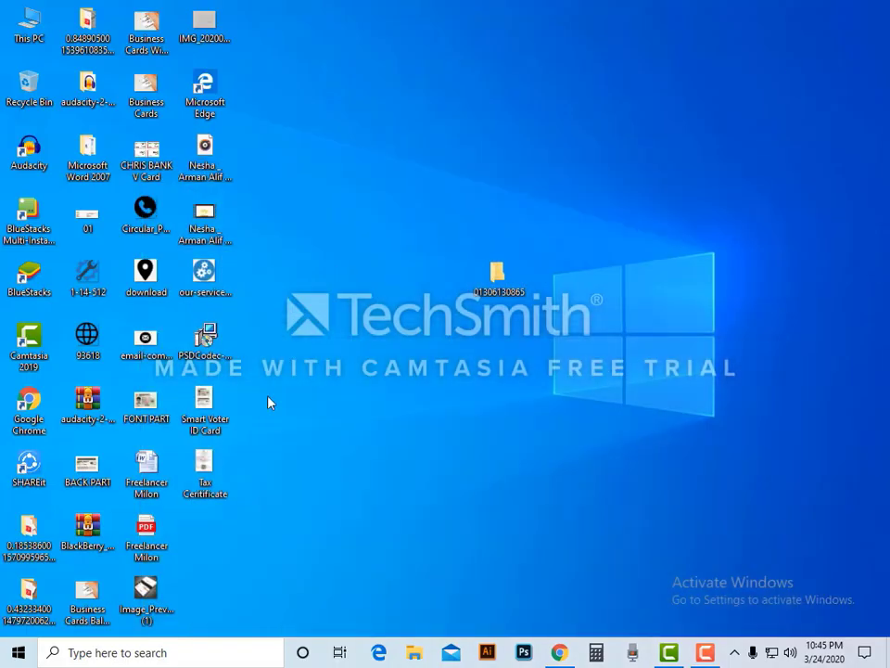
pyautogui.doubleClick(201, 410)
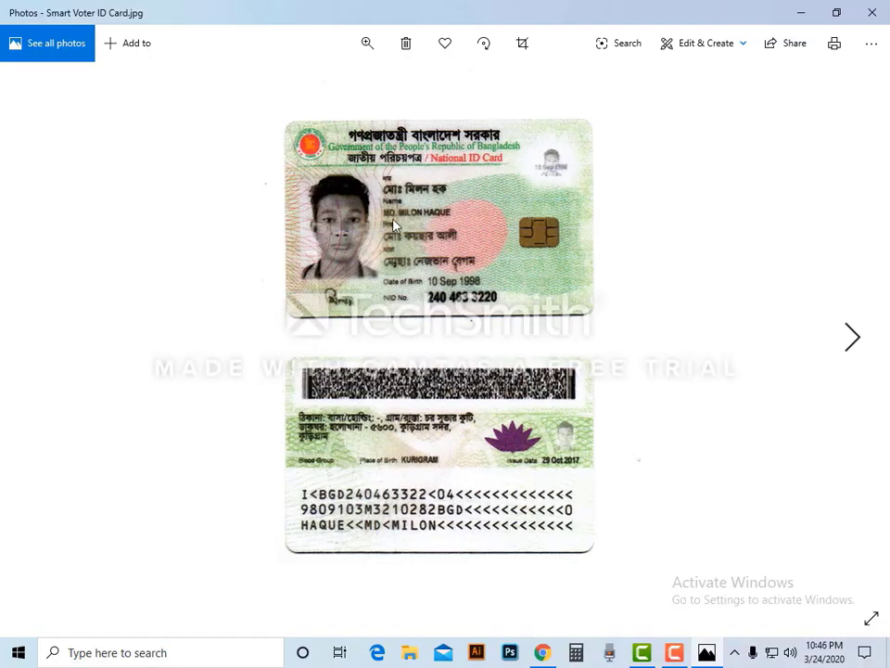
pyautogui.click(800, 13)
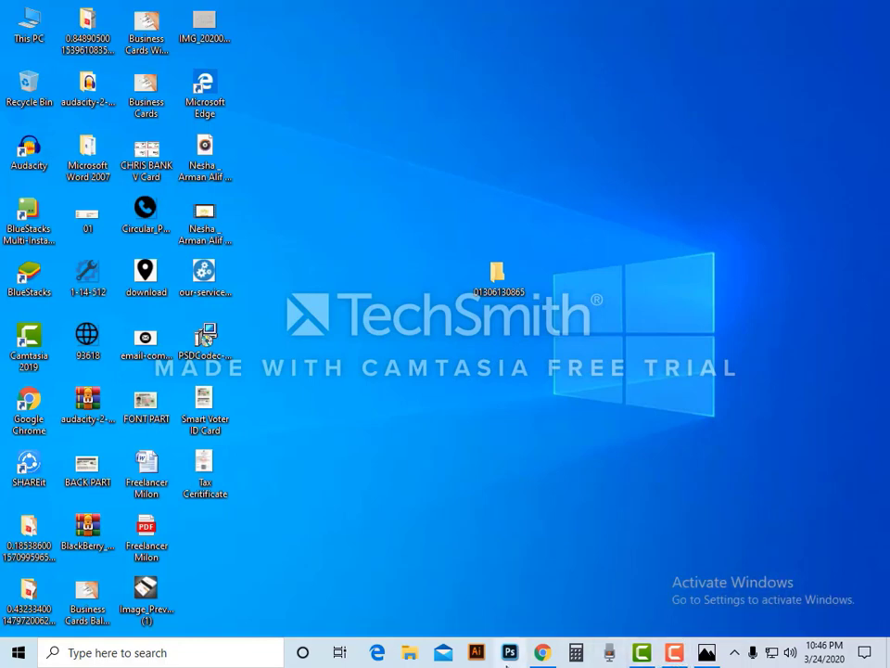
pyautogui.click(542, 653)
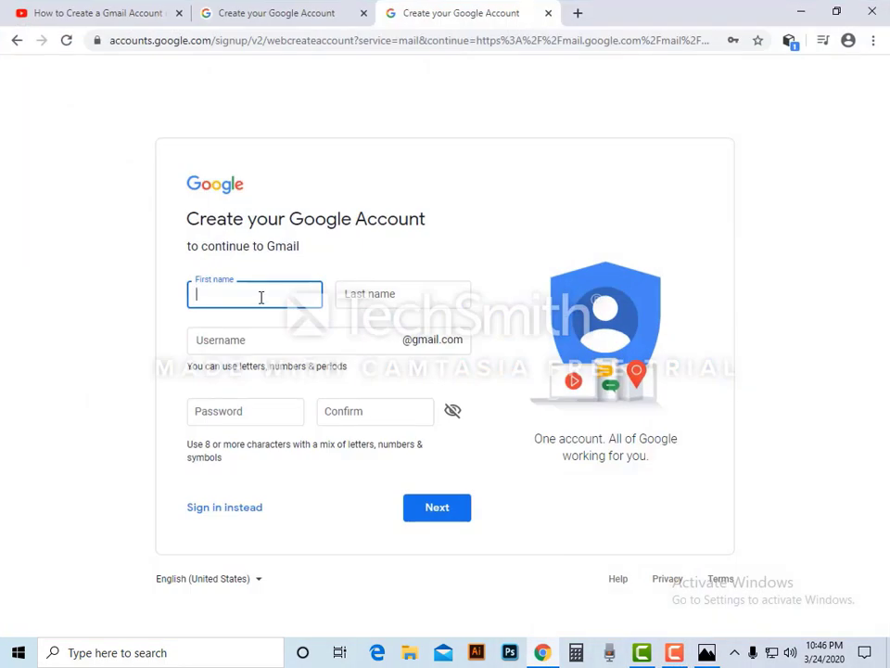
# - Enter the account holder's first and last name, then select the suggested username text
pyautogui.press('Tab')
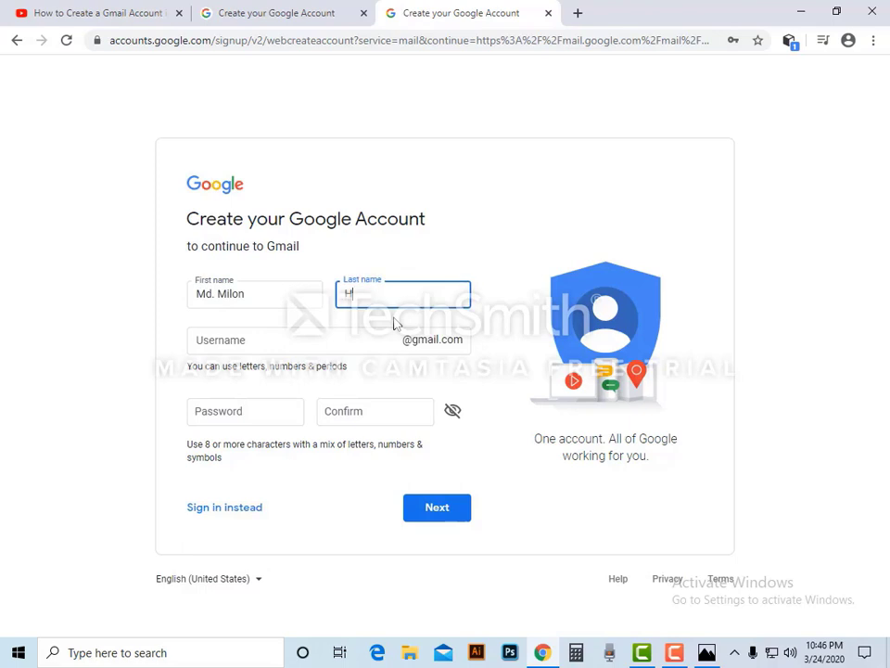
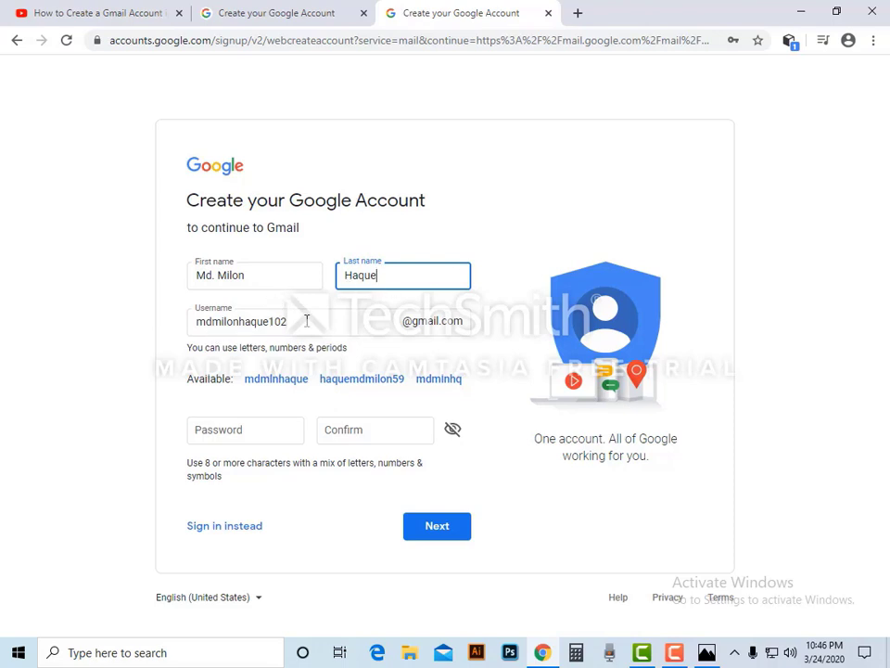
pyautogui.moveTo(306, 321); pyautogui.dragTo(193, 321)
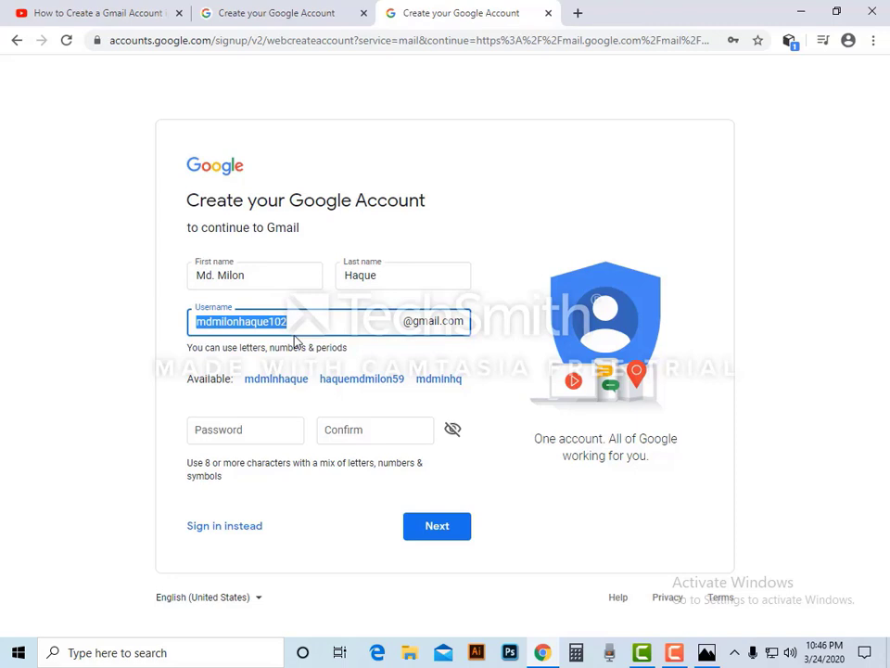
pyautogui.click(674, 656)
# - Type a custom Gmail username in place of the suggested one
pyautogui.click(749, 527)
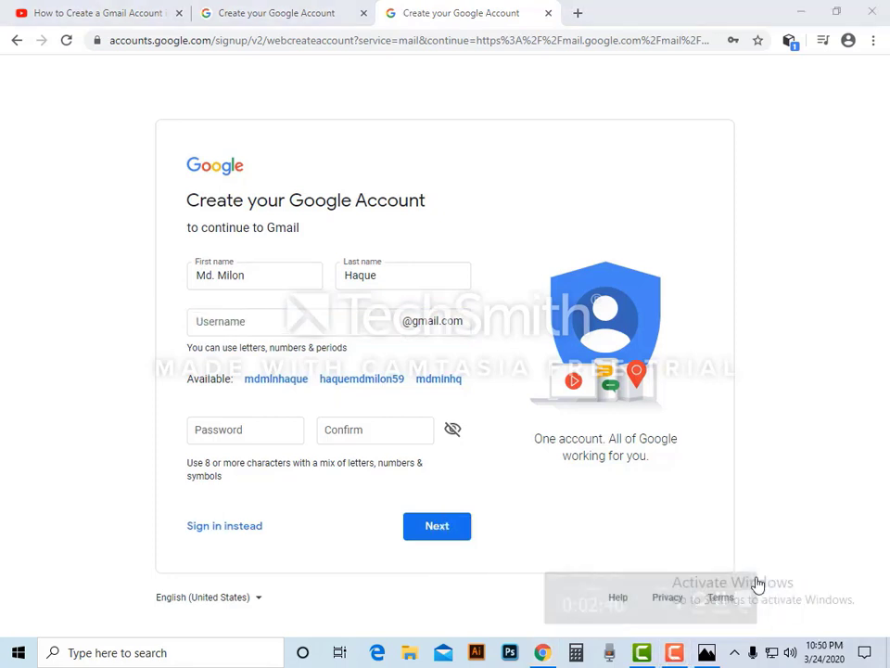
pyautogui.click(263, 326)
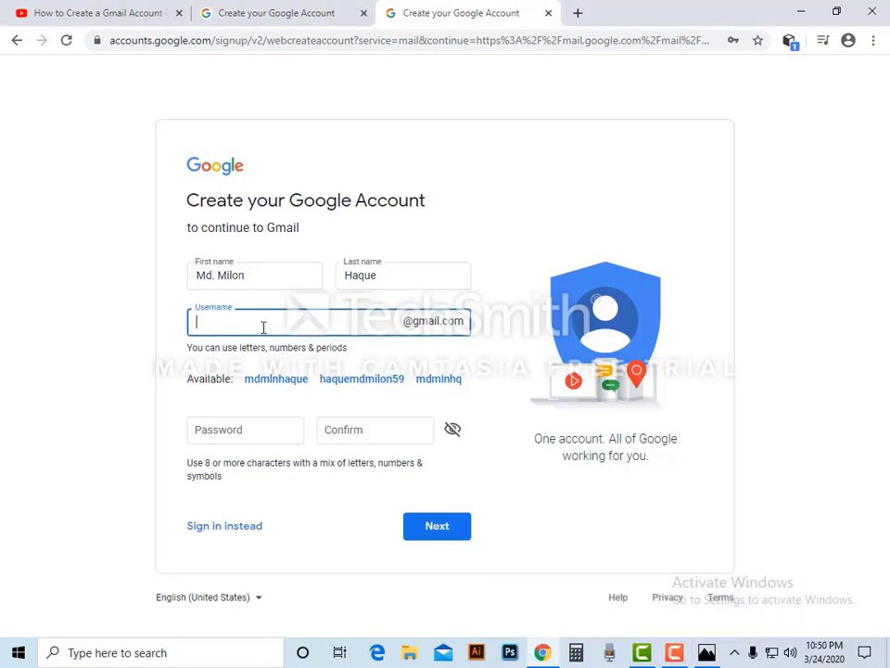
pyautogui.click(241, 432)
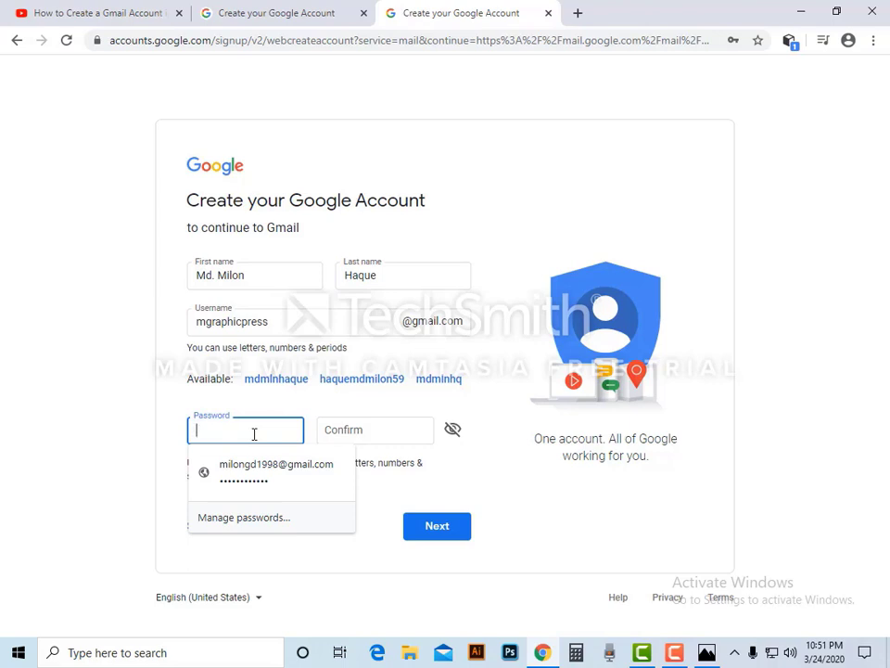
# - Enter the account password, confirm it, and submit the sign-up form
pyautogui.write('••••')
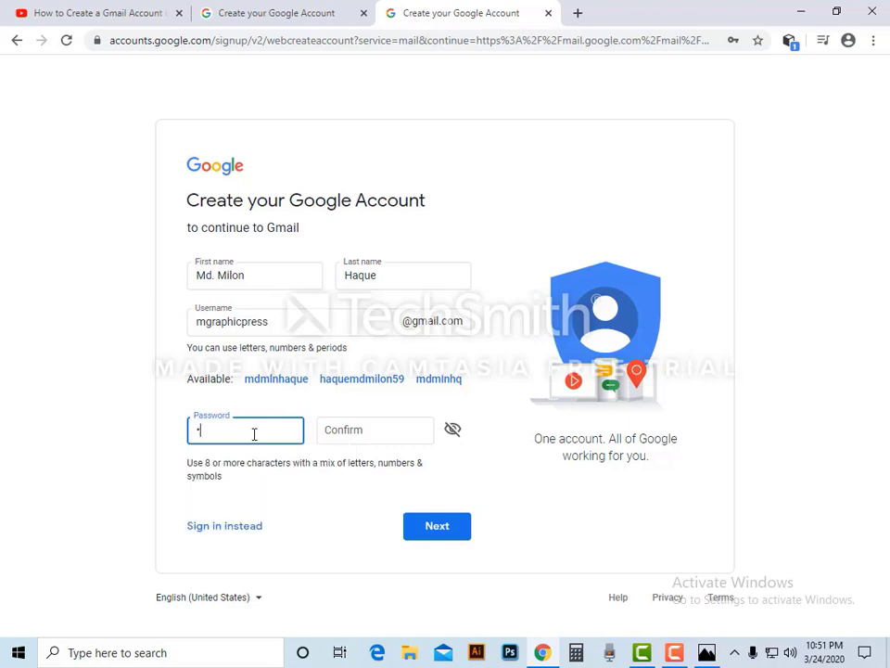
pyautogui.write('••••••')
pyautogui.click(361, 431)
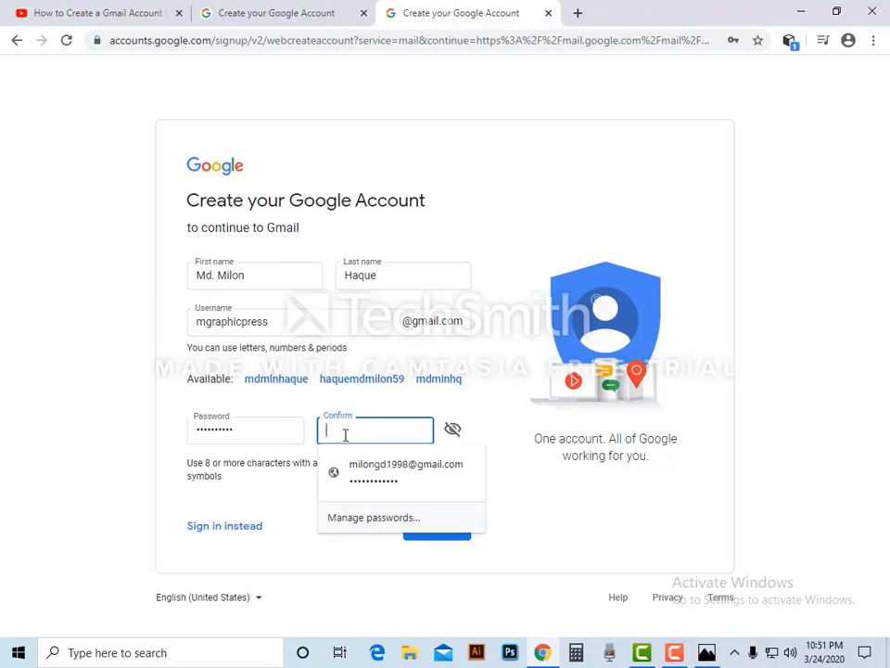
pyautogui.write('••••••')
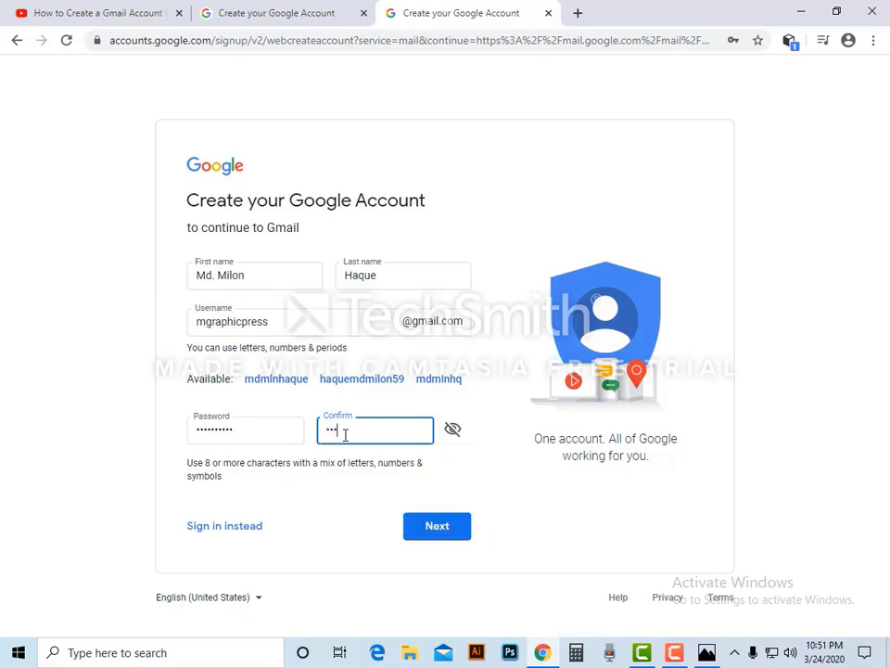
pyautogui.write('••••••')
pyautogui.click(446, 535)
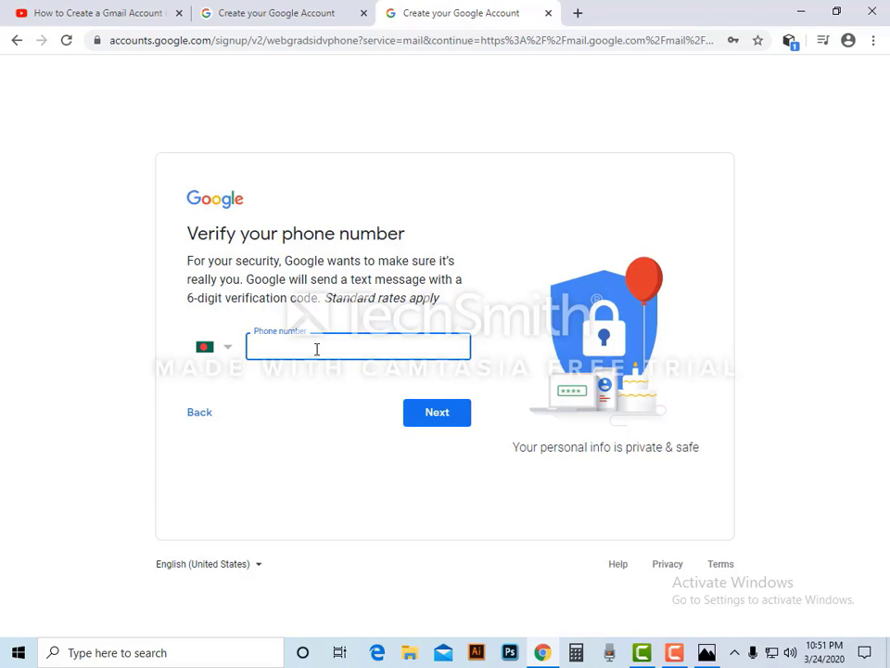
# - Submit the phone number for verification, adding the missing digit 0 after the error
pyautogui.click(448, 412)
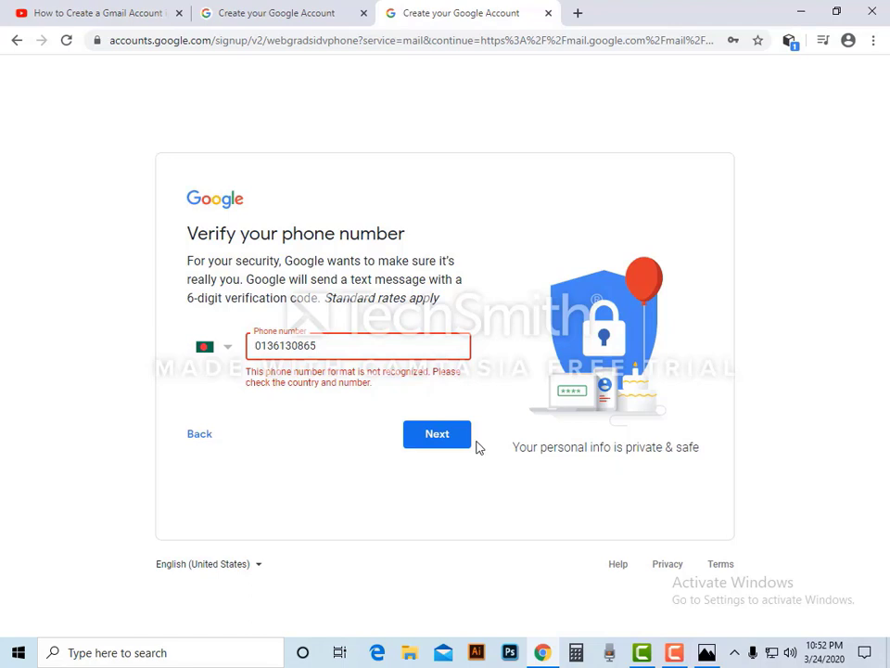
pyautogui.moveTo(652, 652)
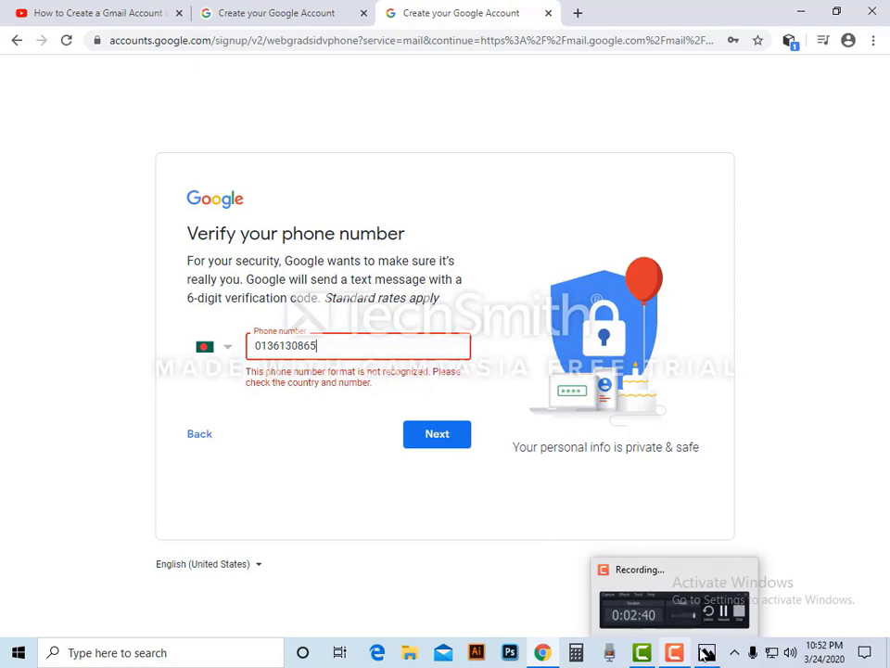
pyautogui.click(675, 653)
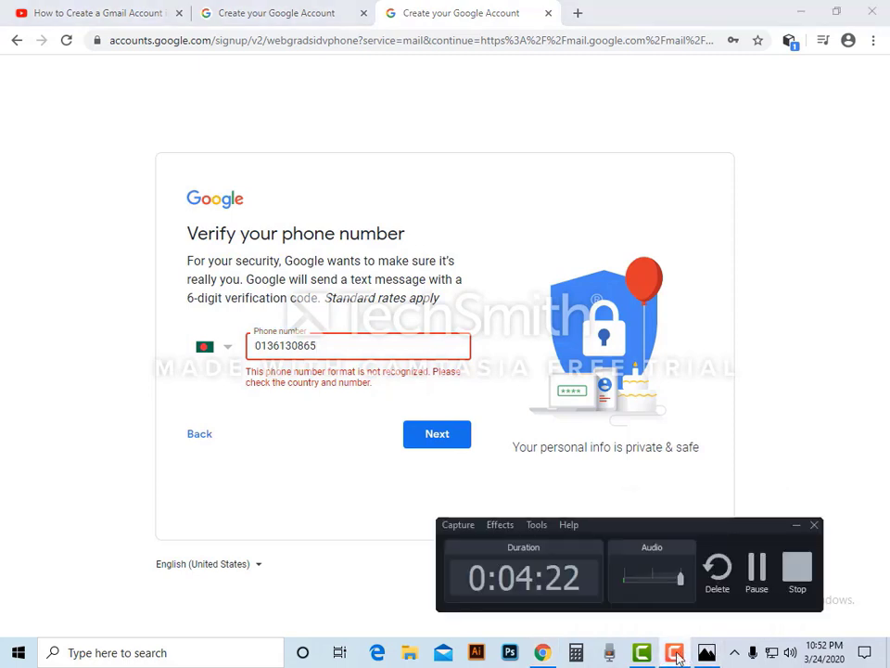
pyautogui.click(284, 344)
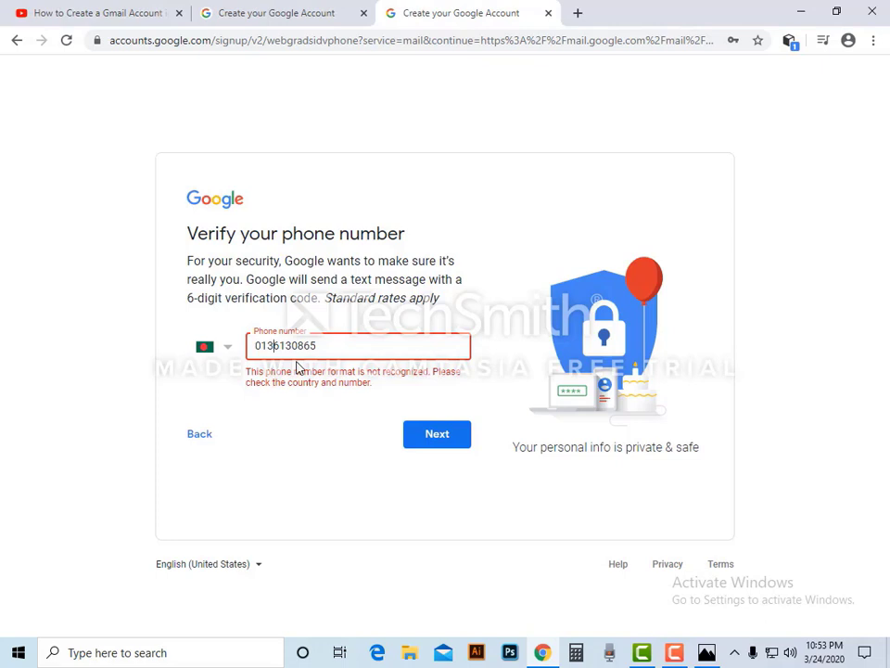
pyautogui.write('0')
pyautogui.click(430, 438)
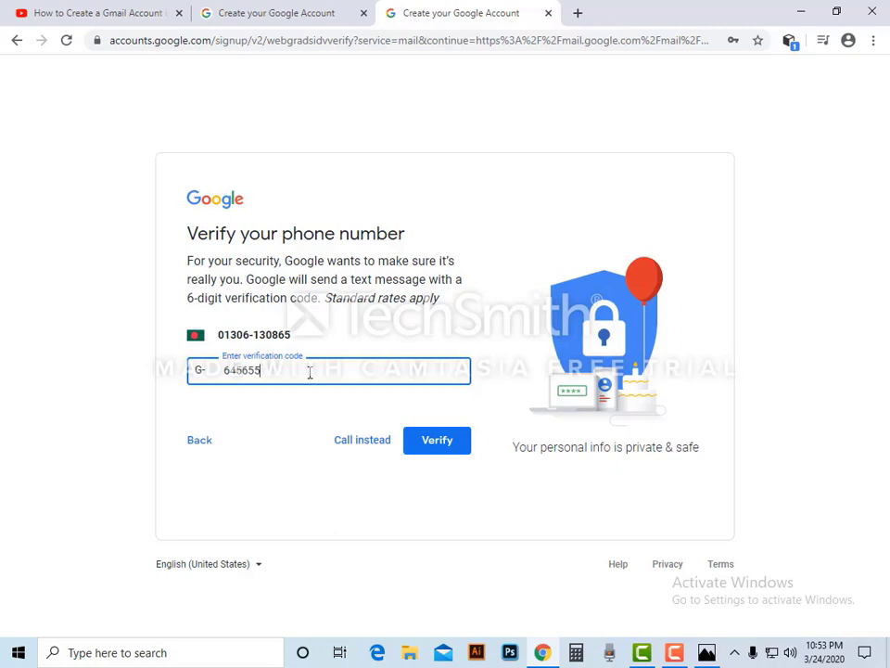
# - Verify the texted code, retrying after the error until the welcome page loads
pyautogui.click(454, 449)
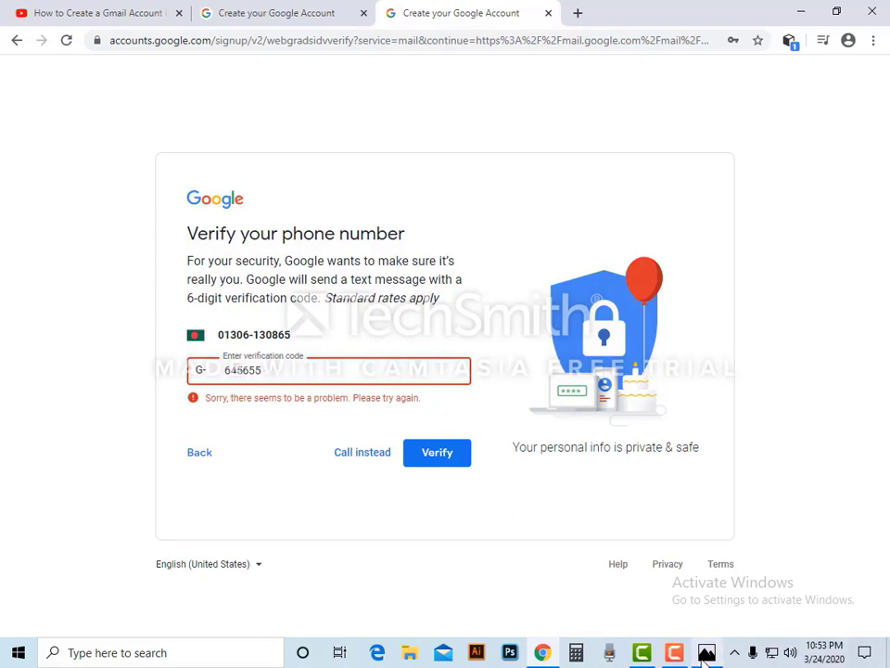
pyautogui.moveTo(679, 655)
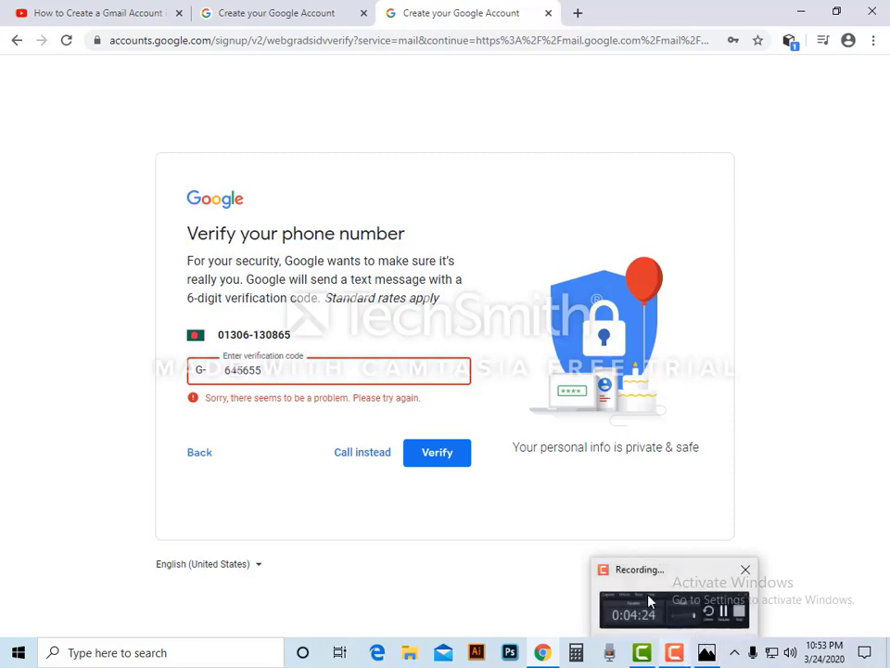
pyautogui.click(649, 598)
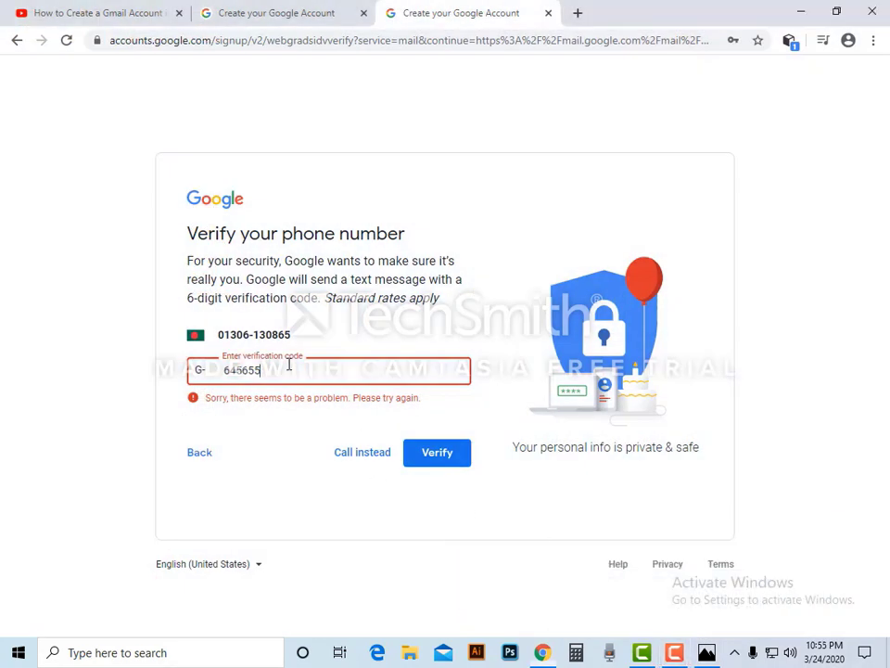
pyautogui.click(440, 456)
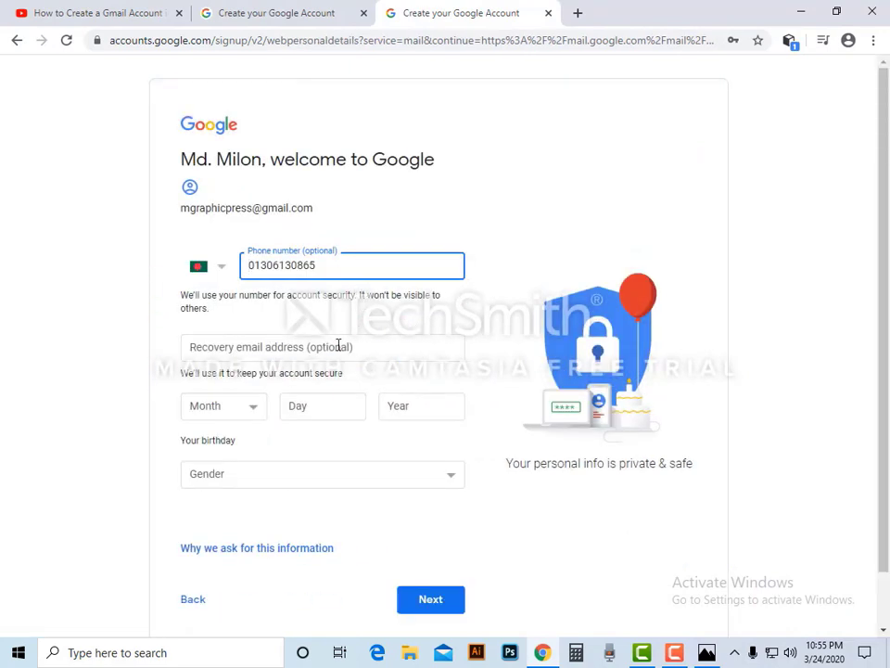
# - Paste the copied email address into the Recovery email field
pyautogui.click(279, 351)
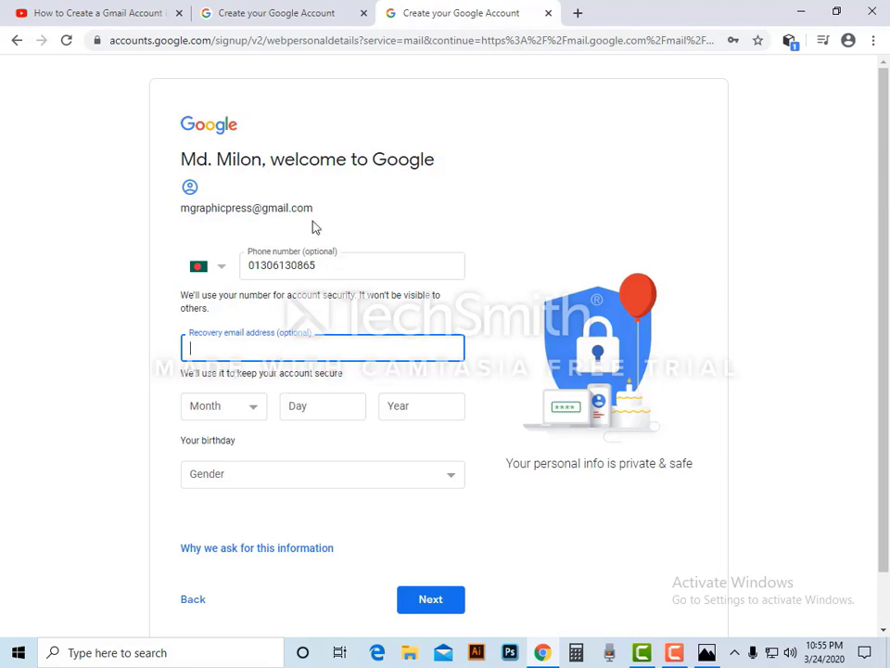
pyautogui.moveTo(181, 211); pyautogui.dragTo(327, 218)
pyautogui.hotkey('ctrl', 'c')
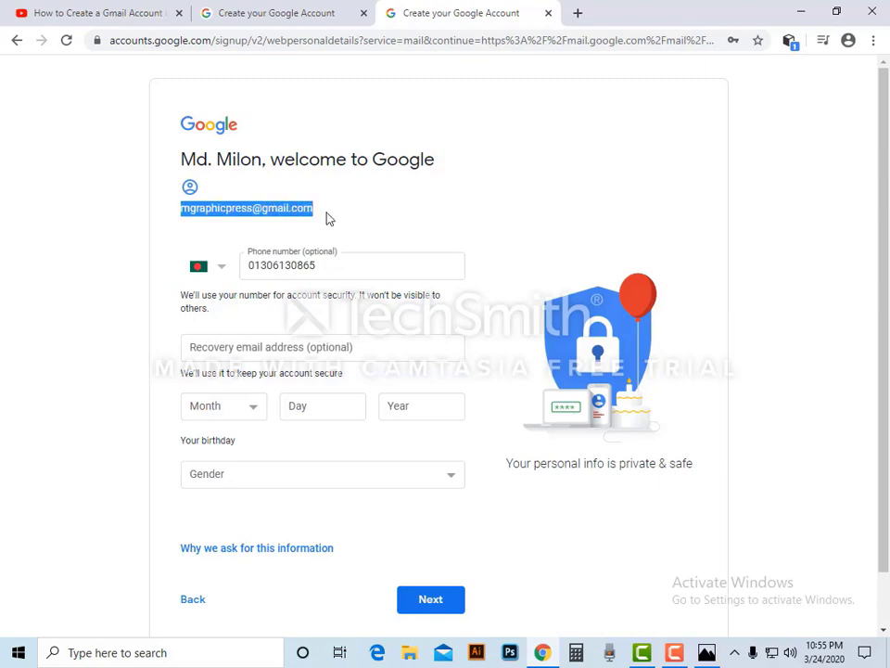
pyautogui.click(234, 344)
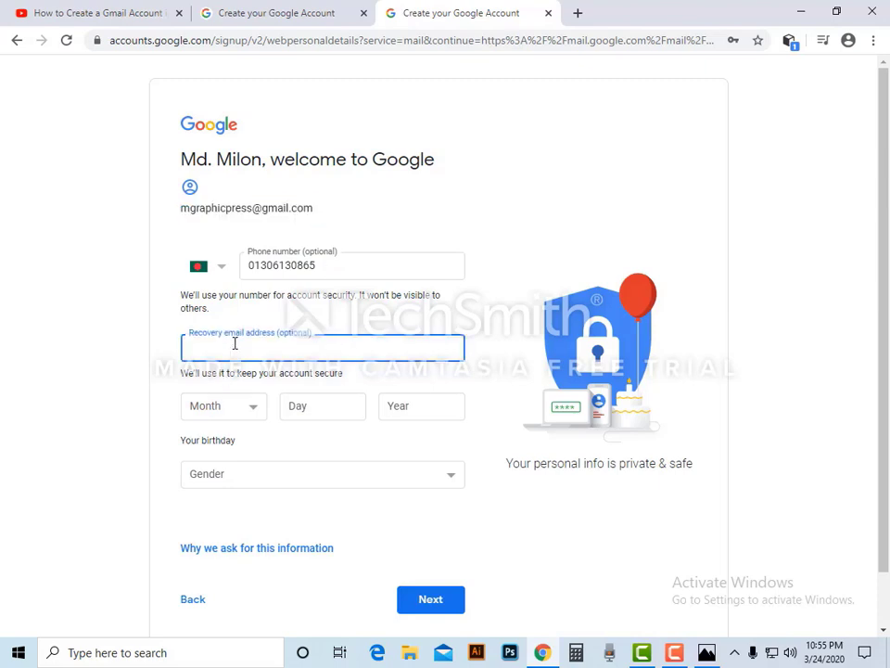
pyautogui.hotkey('ctrl', 'v')
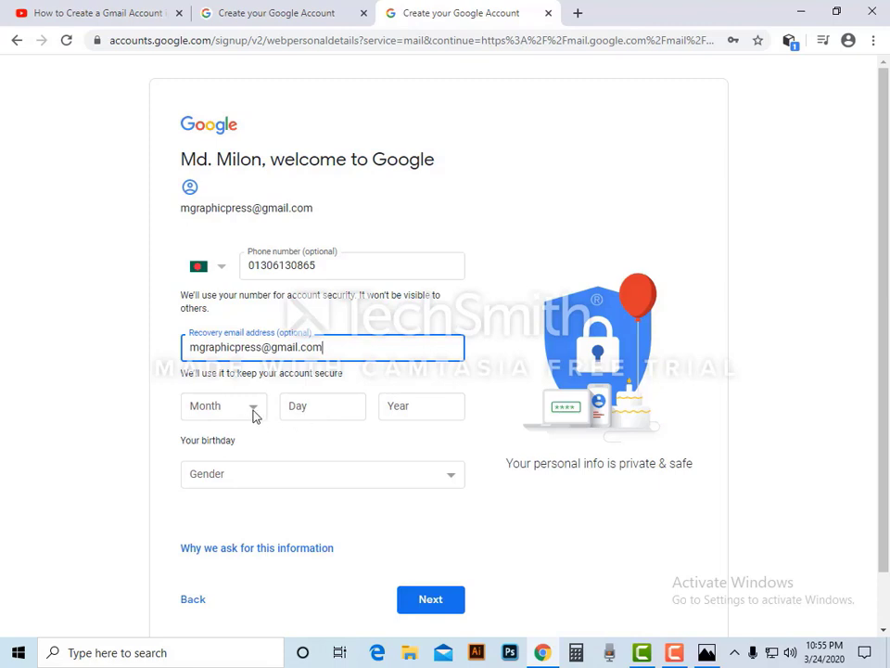
pyautogui.click(253, 413)
pyautogui.click(254, 413)
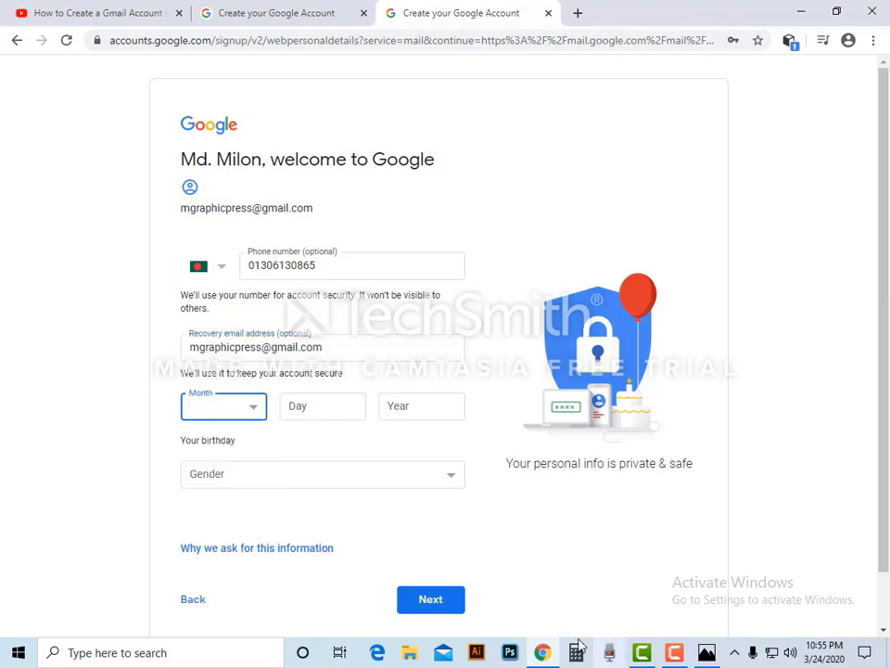
pyautogui.click(706, 652)
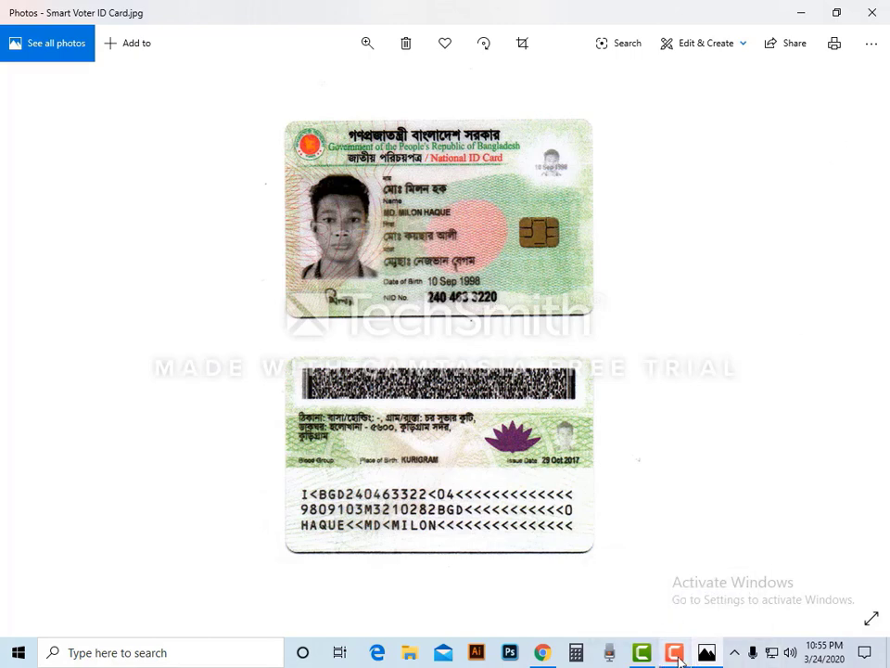
pyautogui.click(542, 652)
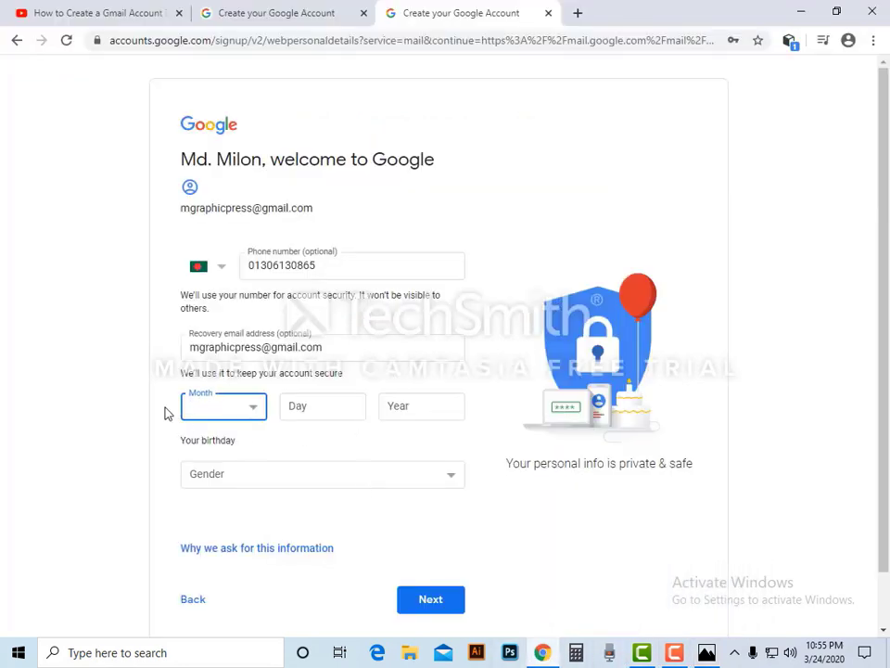
pyautogui.click(250, 415)
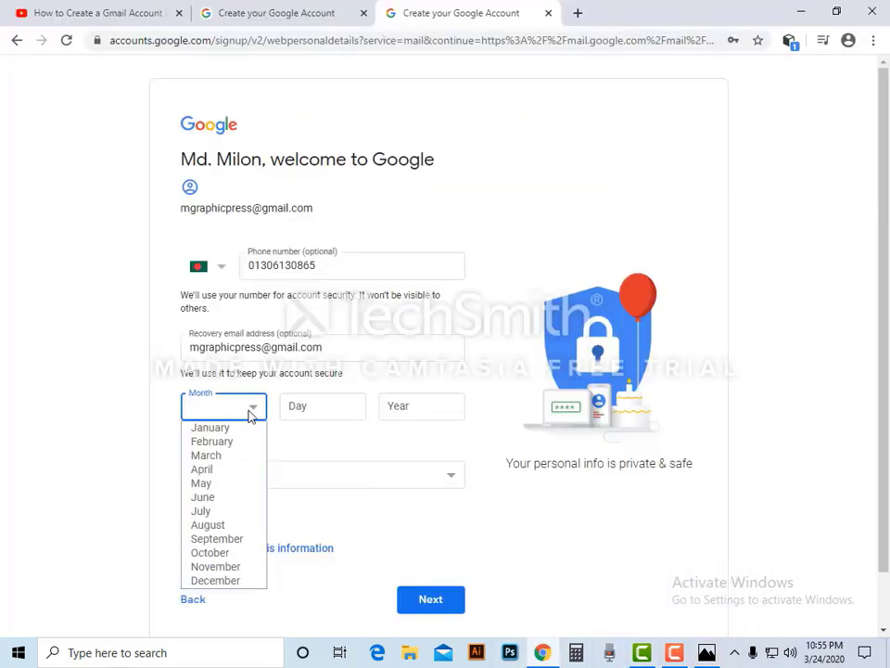
pyautogui.click(217, 538)
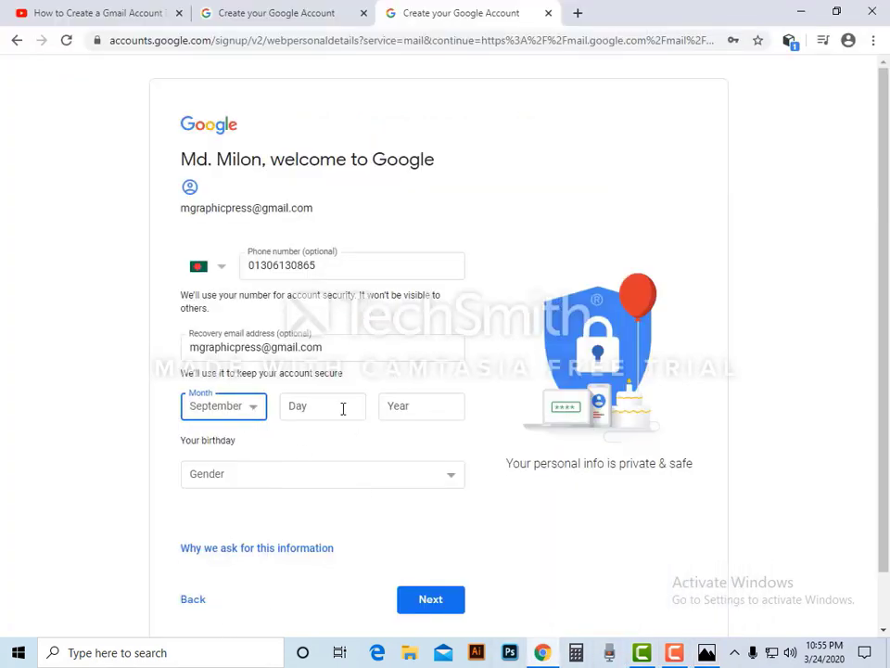
pyautogui.click(343, 408)
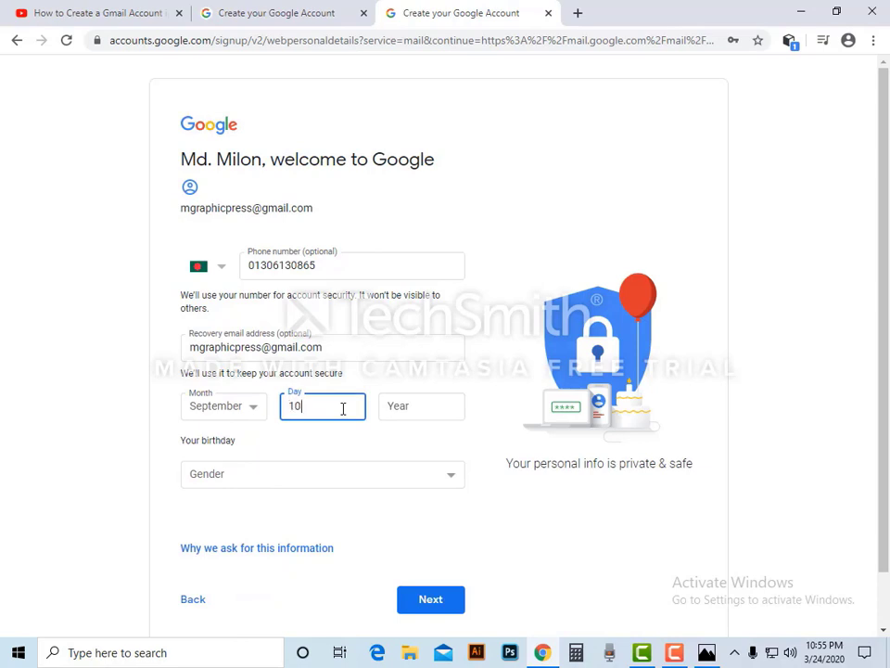
pyautogui.click(421, 406)
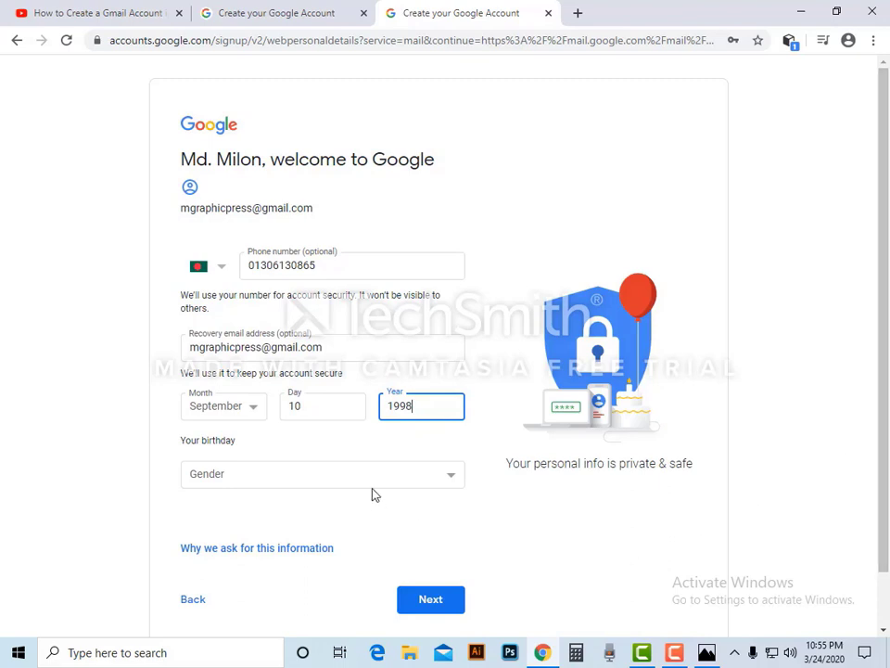
pyautogui.click(329, 484)
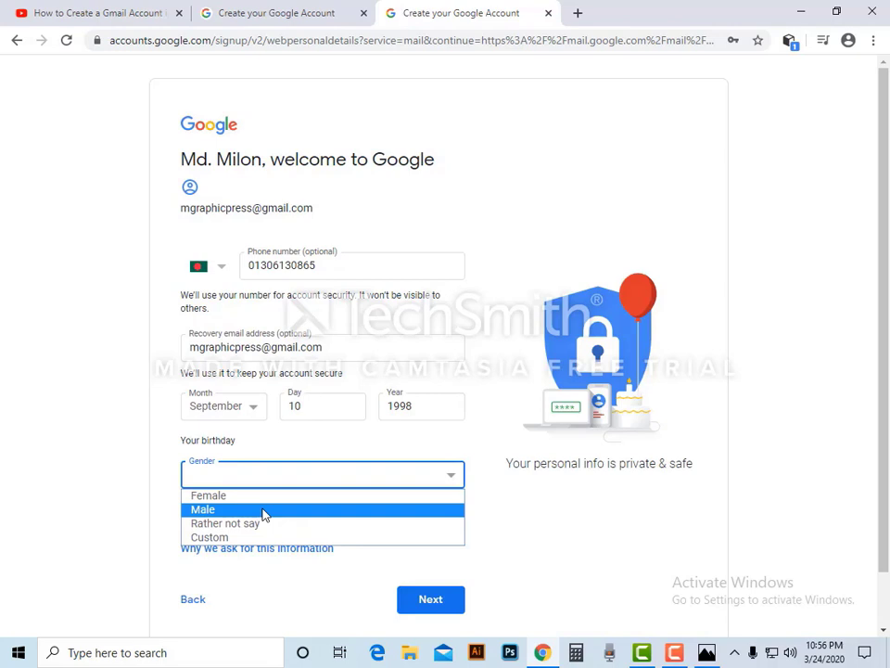
pyautogui.click(263, 510)
pyautogui.scroll(-1, 448, 526)
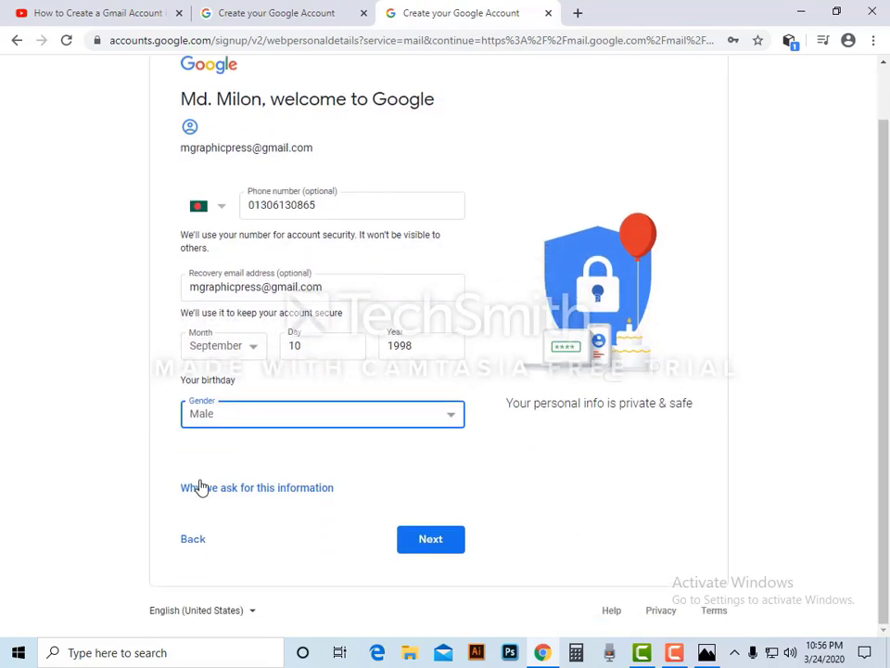
pyautogui.click(444, 547)
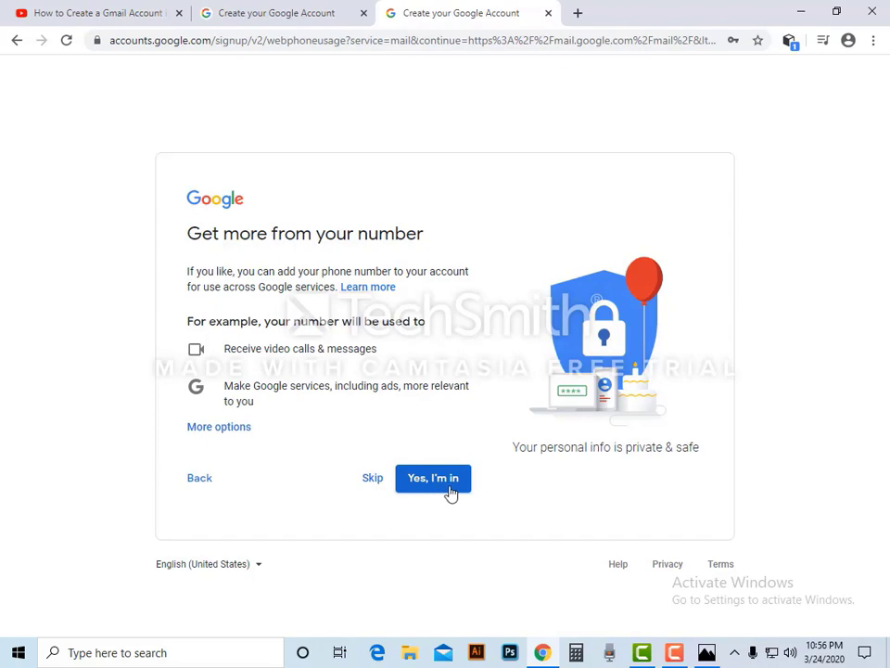
# - Accept adding the phone number, then agree to the Privacy and Terms
pyautogui.click(444, 492)
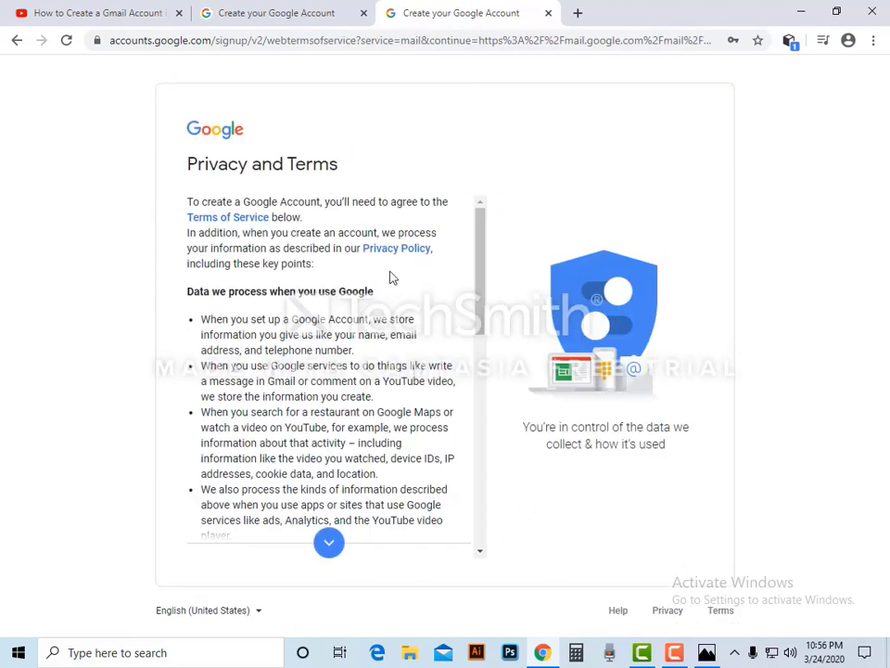
pyautogui.scroll(-5, 393, 278)
pyautogui.scroll(-5, 380, 335)
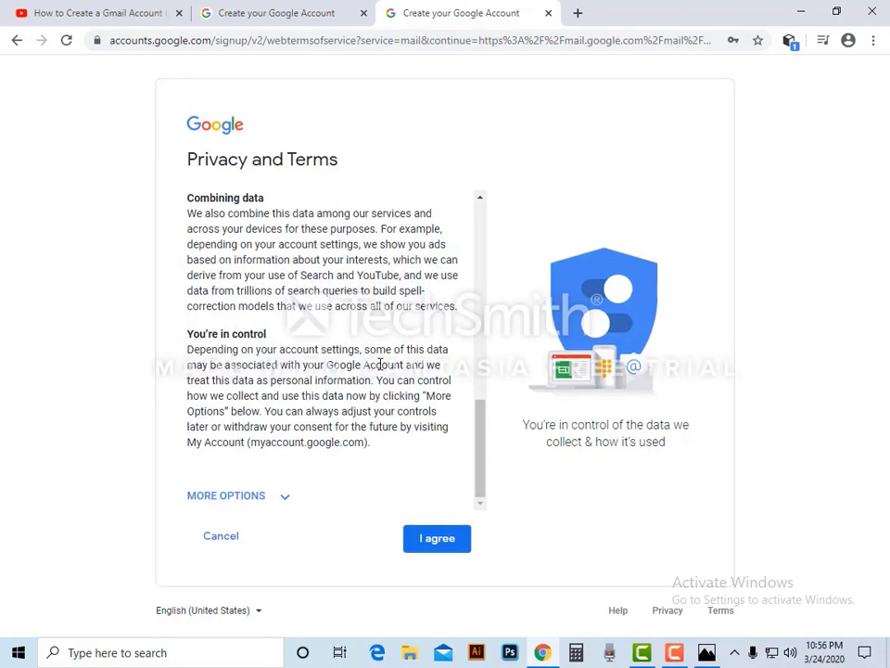
pyautogui.scroll(3, 389, 371)
pyautogui.scroll(-3, 389, 371)
pyautogui.click(437, 543)
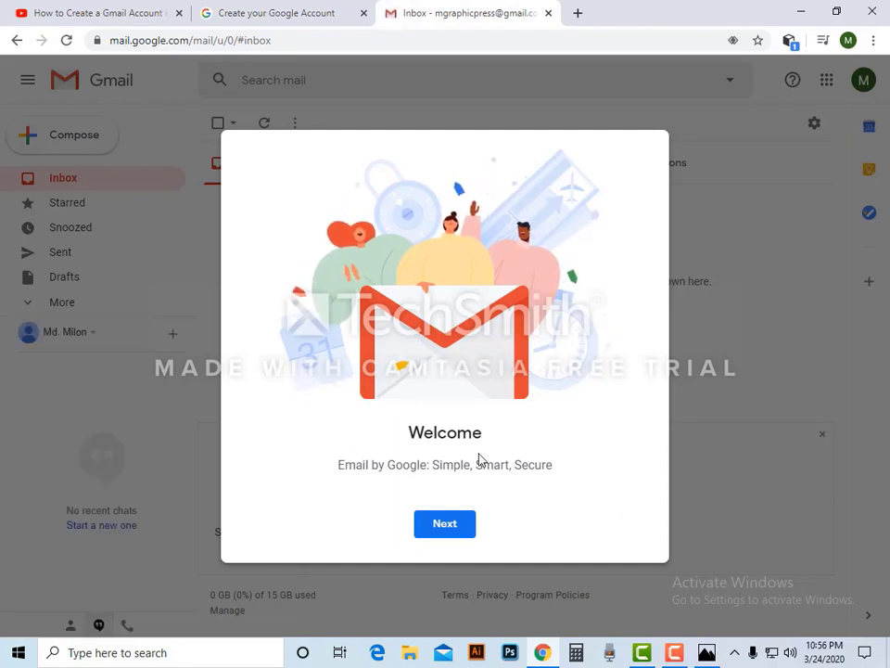
# - Continue past the Gmail Welcome dialog and confirm the Default view
pyautogui.click(445, 525)
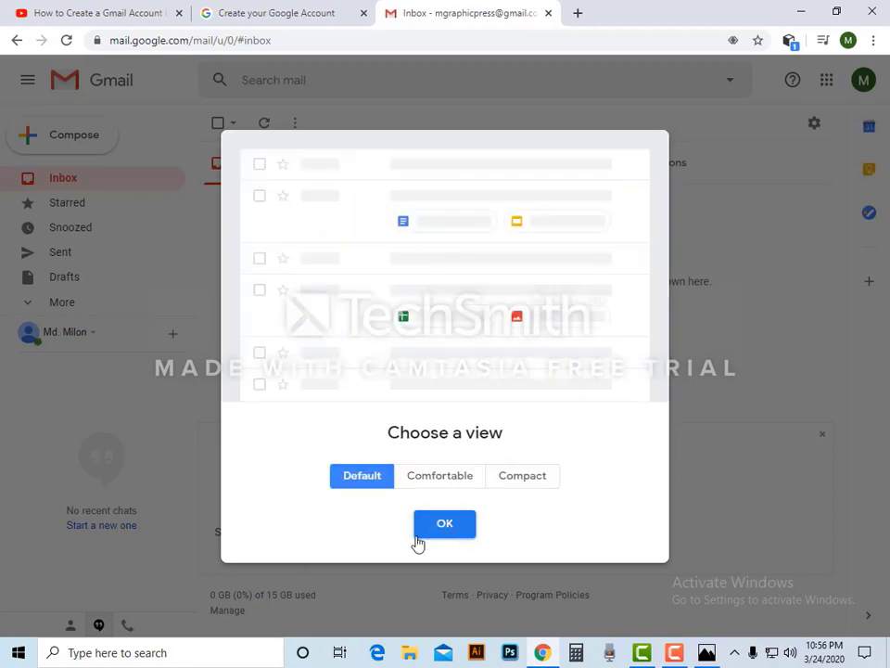
pyautogui.click(445, 524)
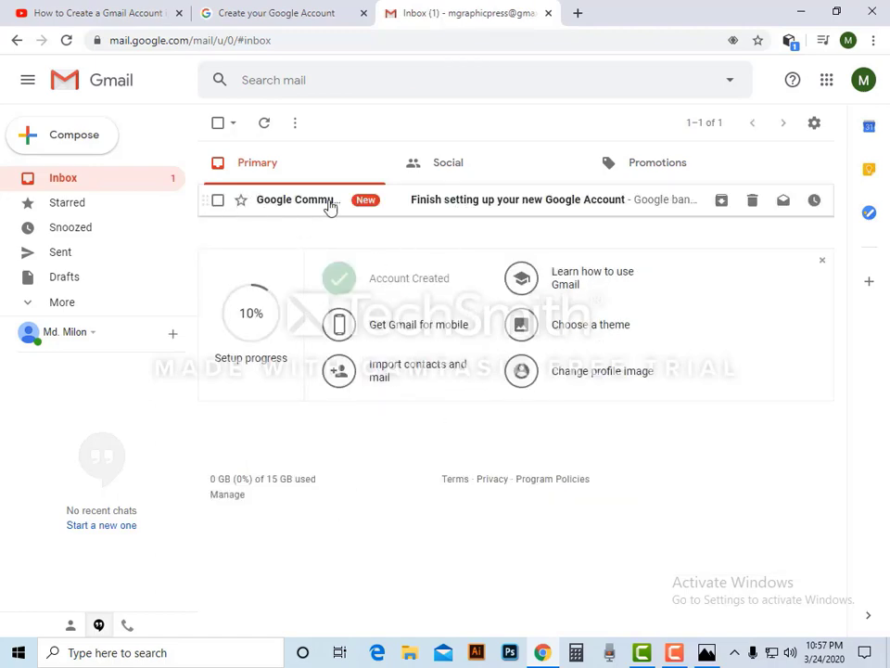
pyautogui.click(467, 204)
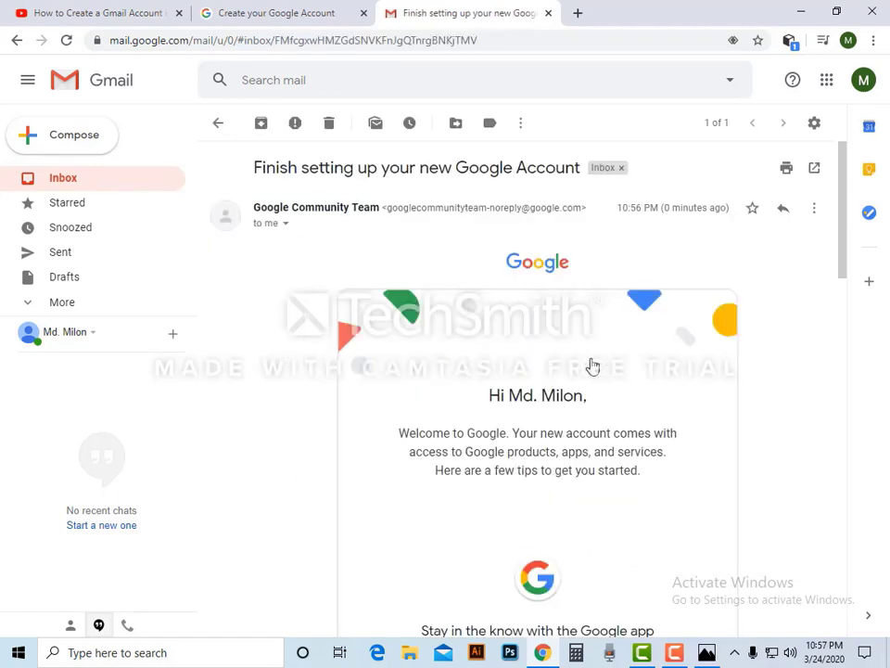
pyautogui.scroll(-5, 601, 371)
pyautogui.scroll(-6, 617, 396)
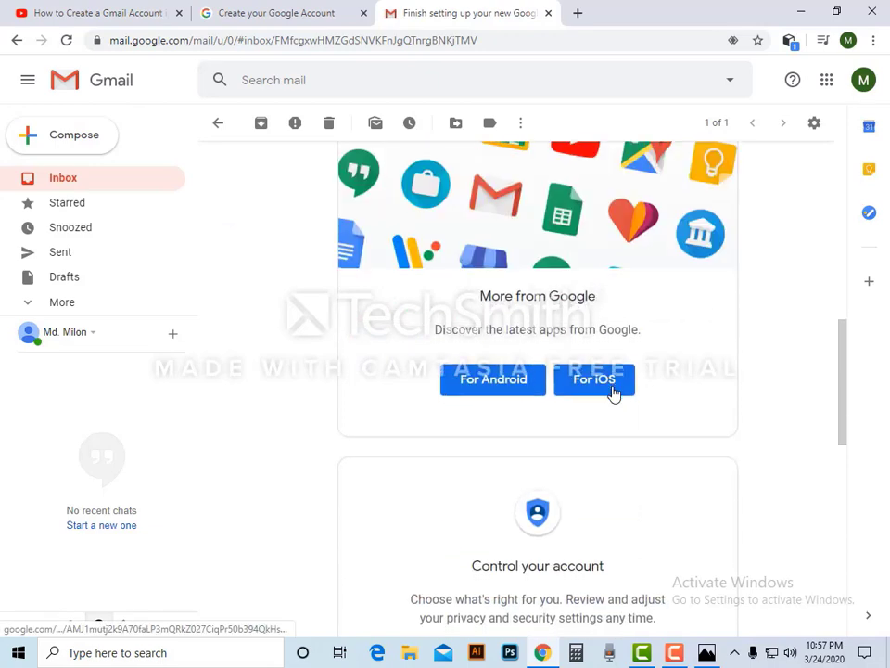
pyautogui.scroll(10, 614, 394)
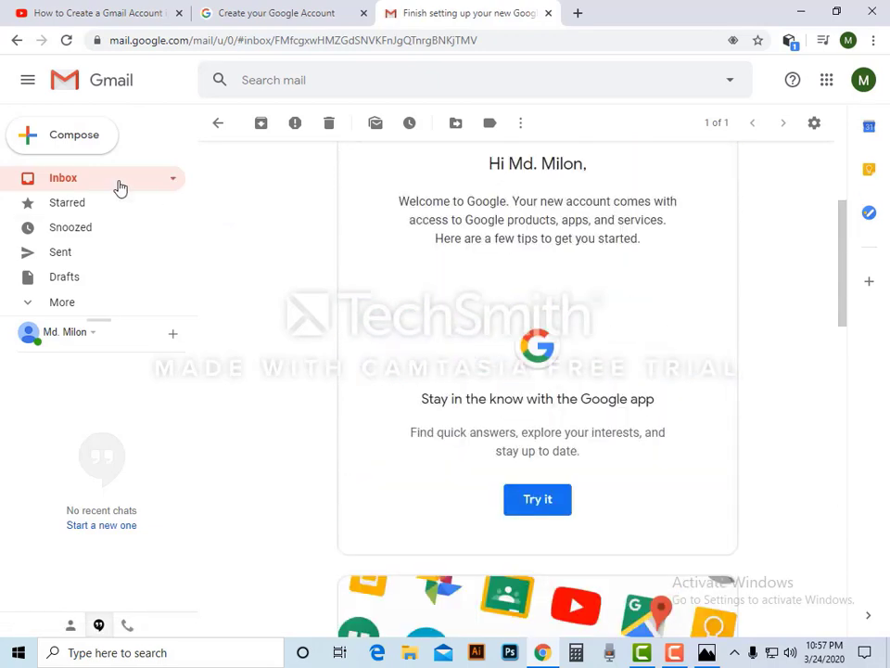
pyautogui.click(149, 183)
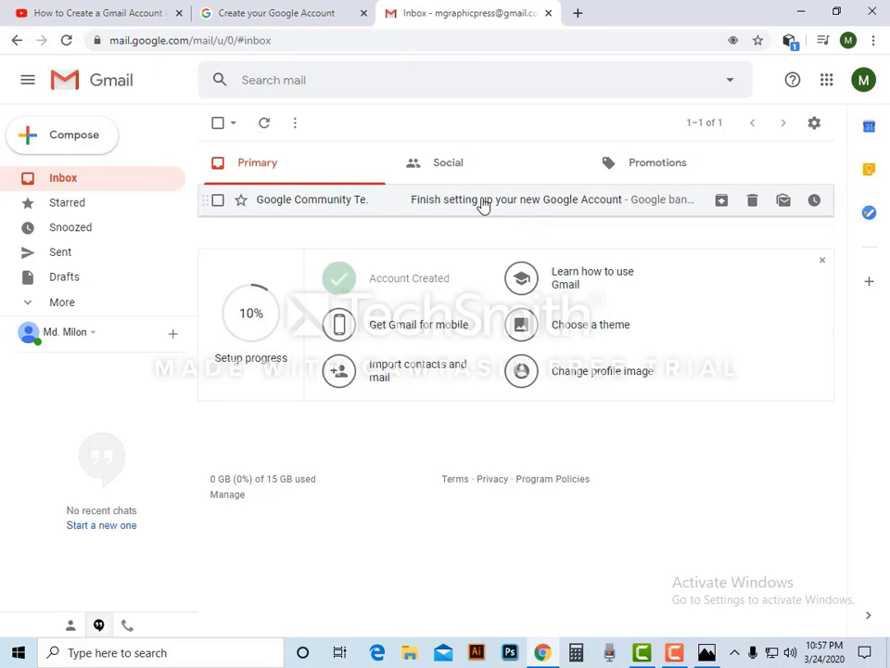
pyautogui.click(864, 81)
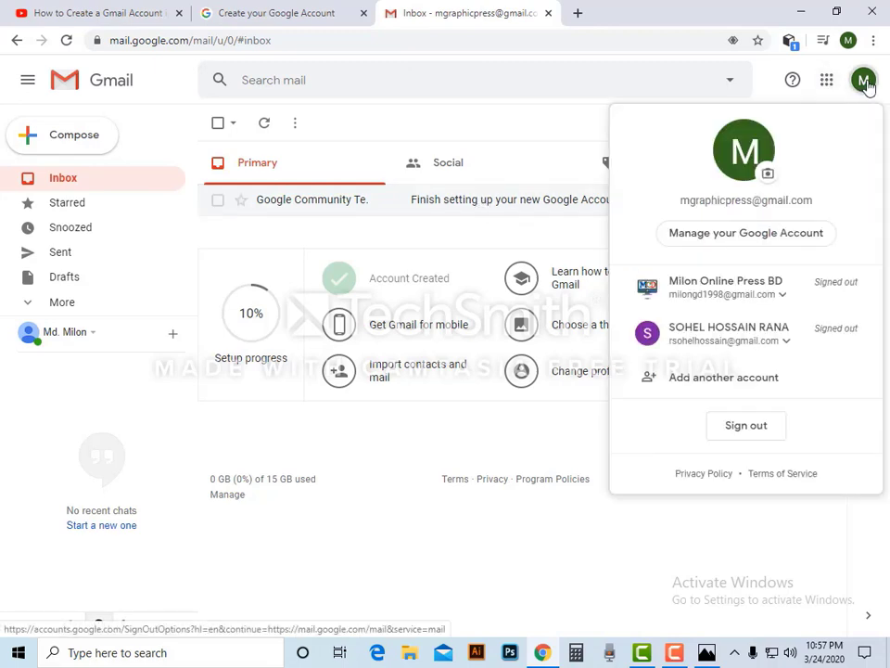
pyautogui.click(865, 82)
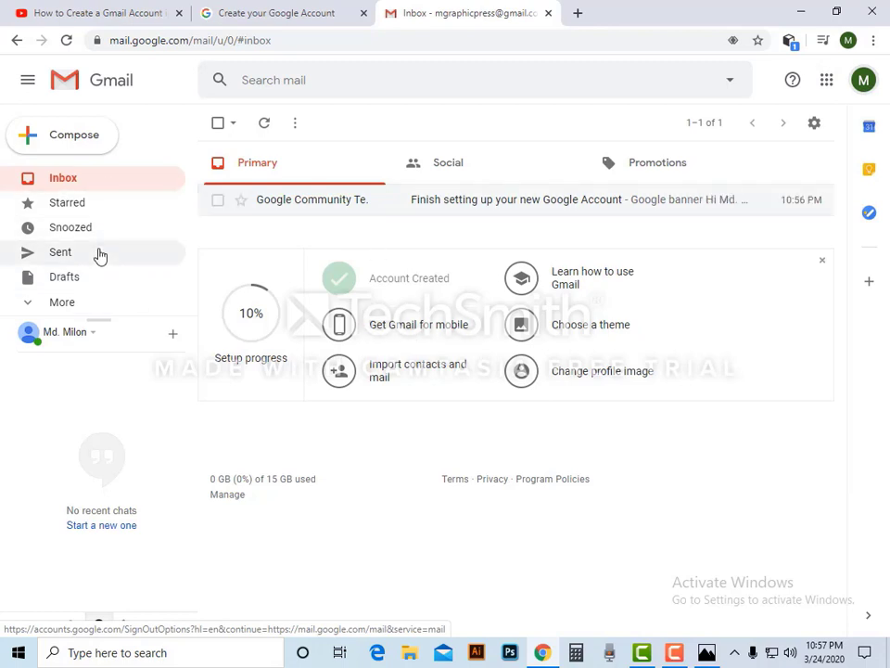
pyautogui.click(89, 261)
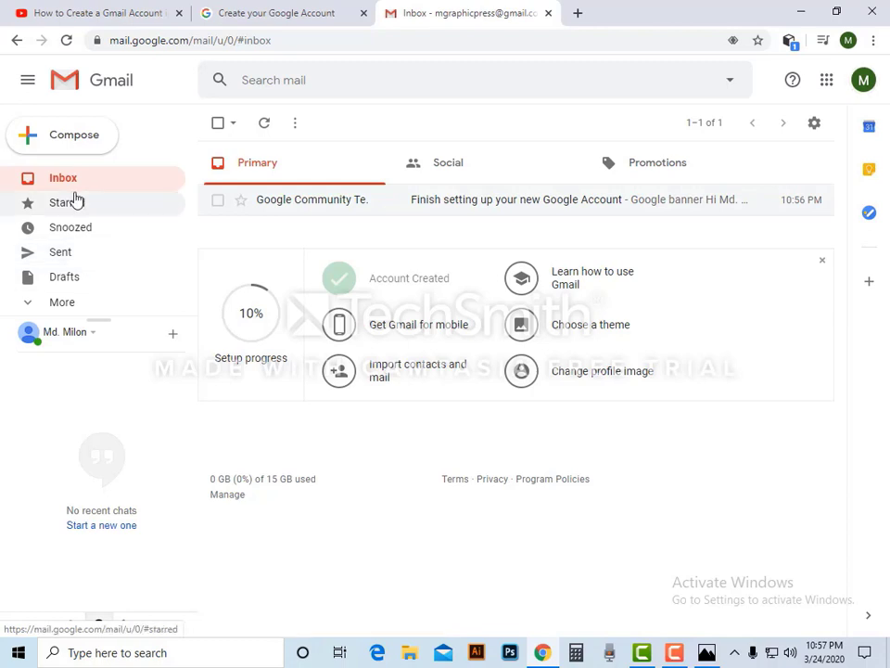
pyautogui.click(86, 304)
pyautogui.click(82, 178)
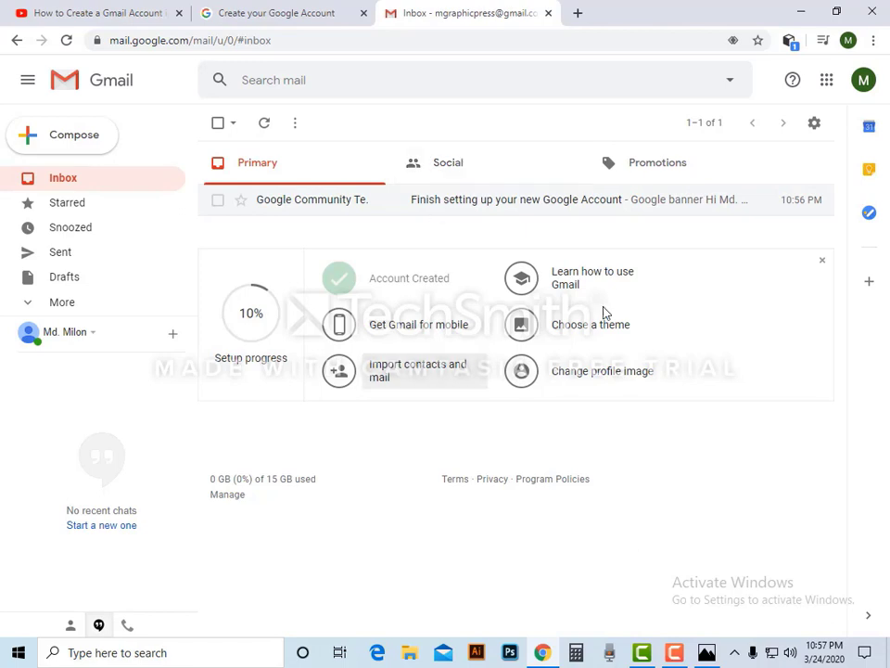
# - View the Concrete Block Making Machine ad under Promotions, then return to the inbox
pyautogui.click(658, 171)
pyautogui.click(517, 193)
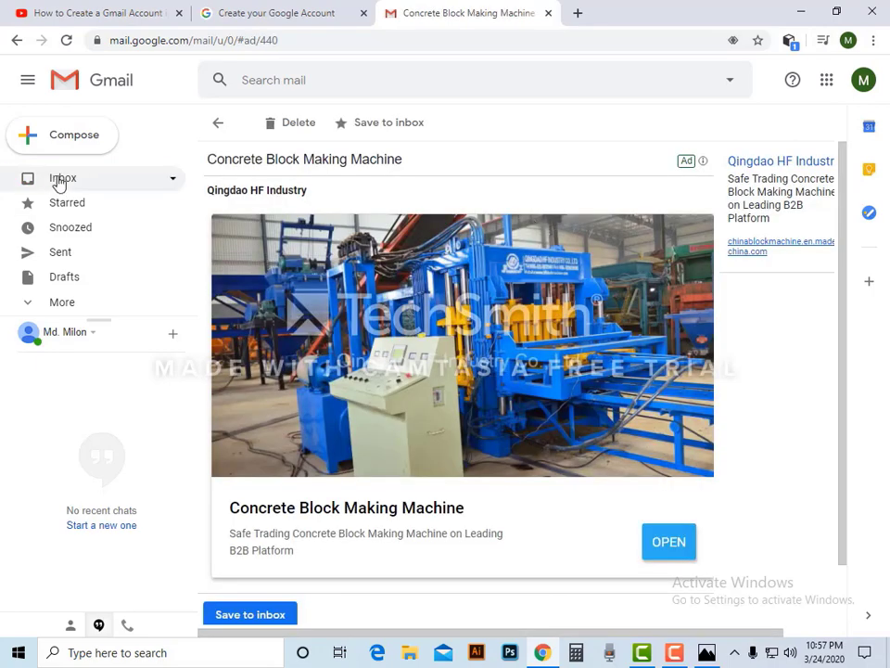
pyautogui.click(60, 179)
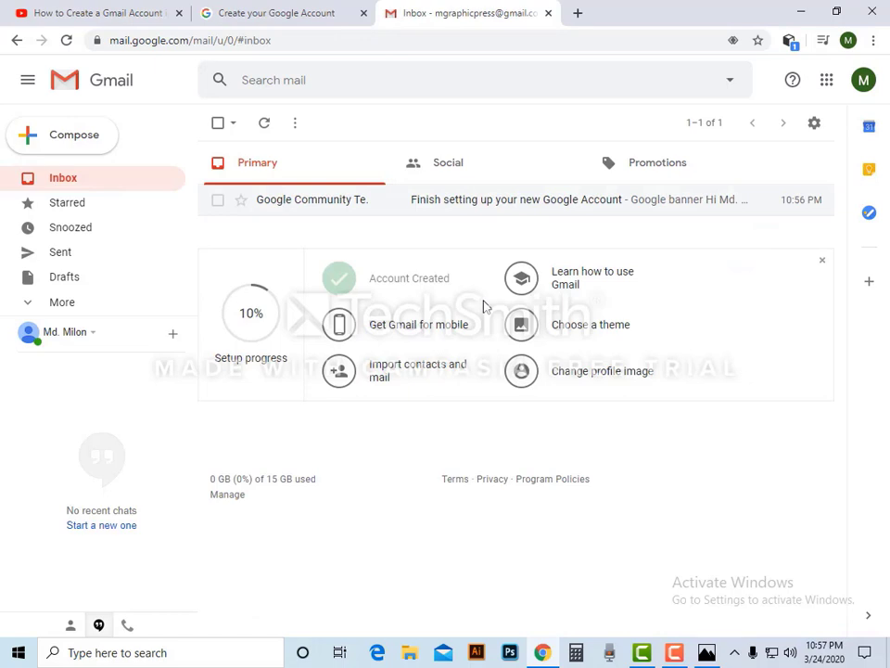
# - Switch between Social and Primary, settling on Social with its single job-listings ad
pyautogui.click(486, 177)
pyautogui.click(294, 177)
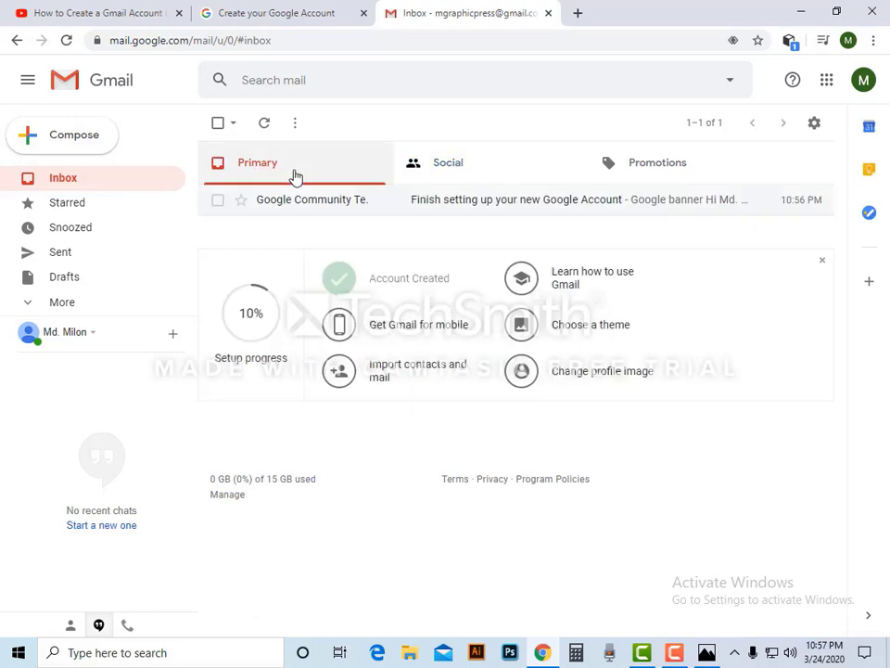
pyautogui.click(518, 171)
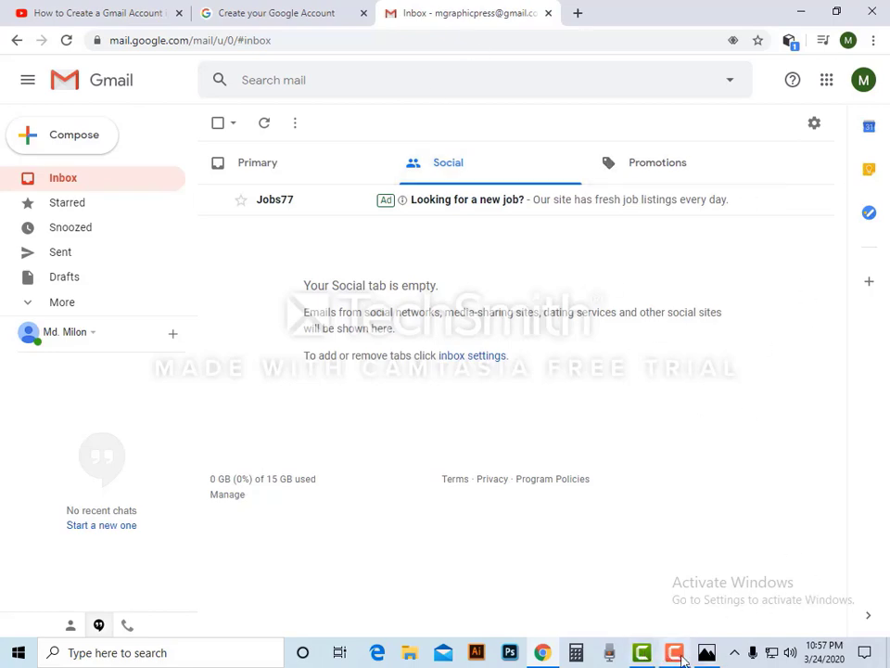
pyautogui.moveTo(681, 655)
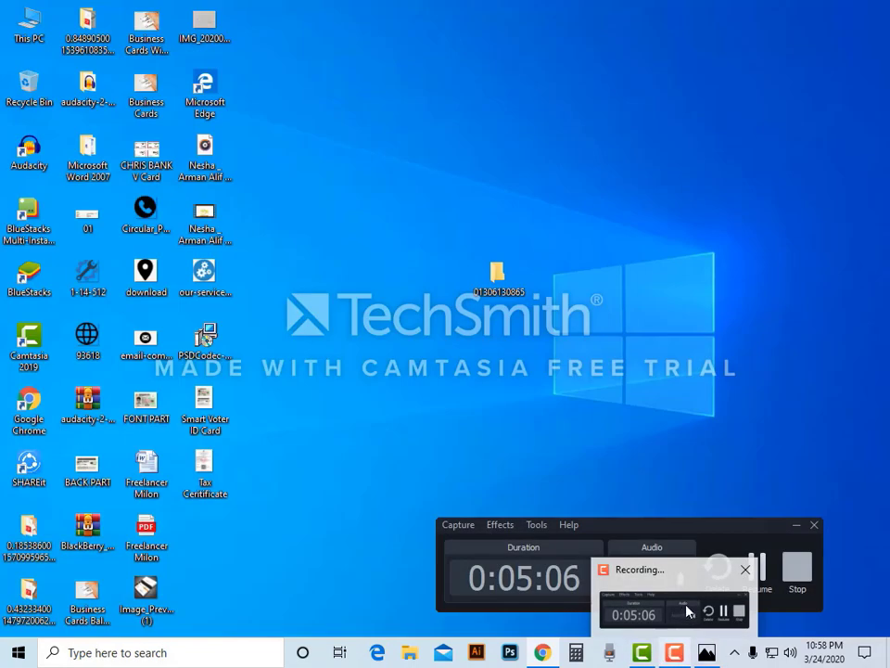
pyautogui.click(700, 614)
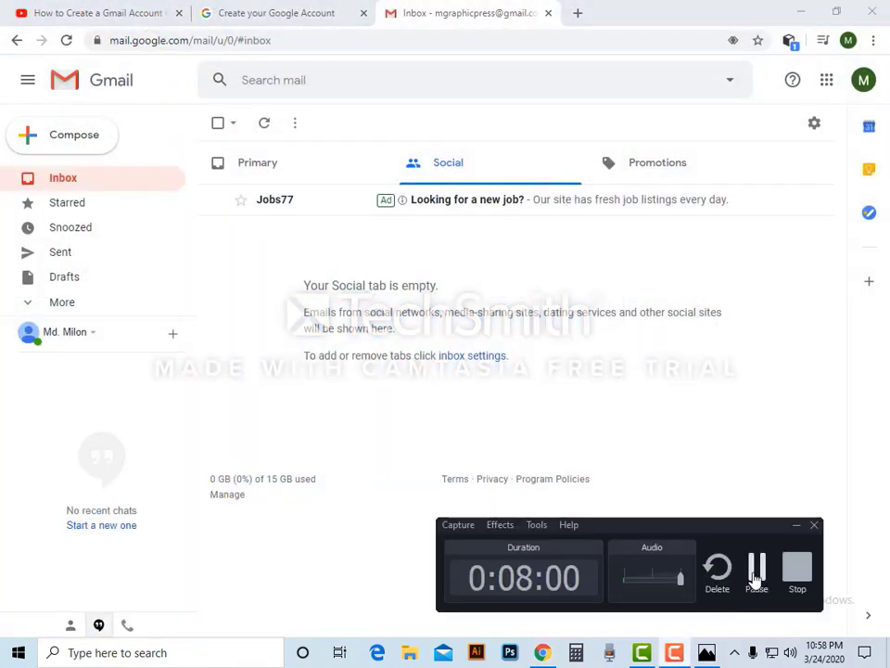